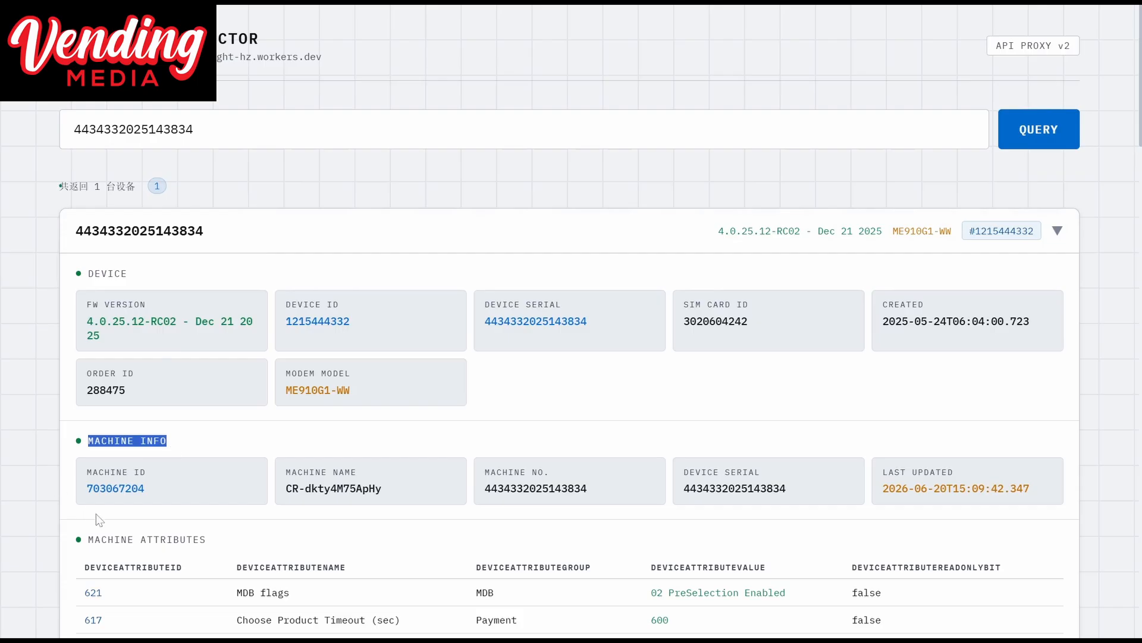
Step: Review the device's machine attributes: MDB flags value, Choose Product Timeout and Session Time Out
{"action": "left_click", "coordinate": [269, 451]}
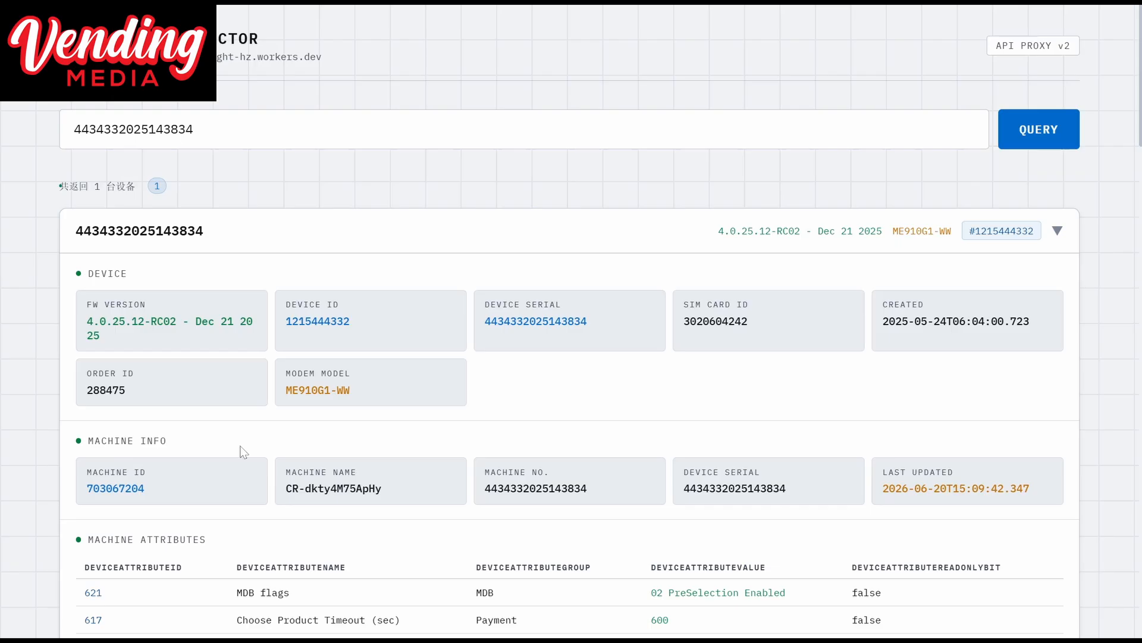
{"action": "scroll", "coordinate": [321, 360], "scroll_direction": "down", "scroll_amount": 4}
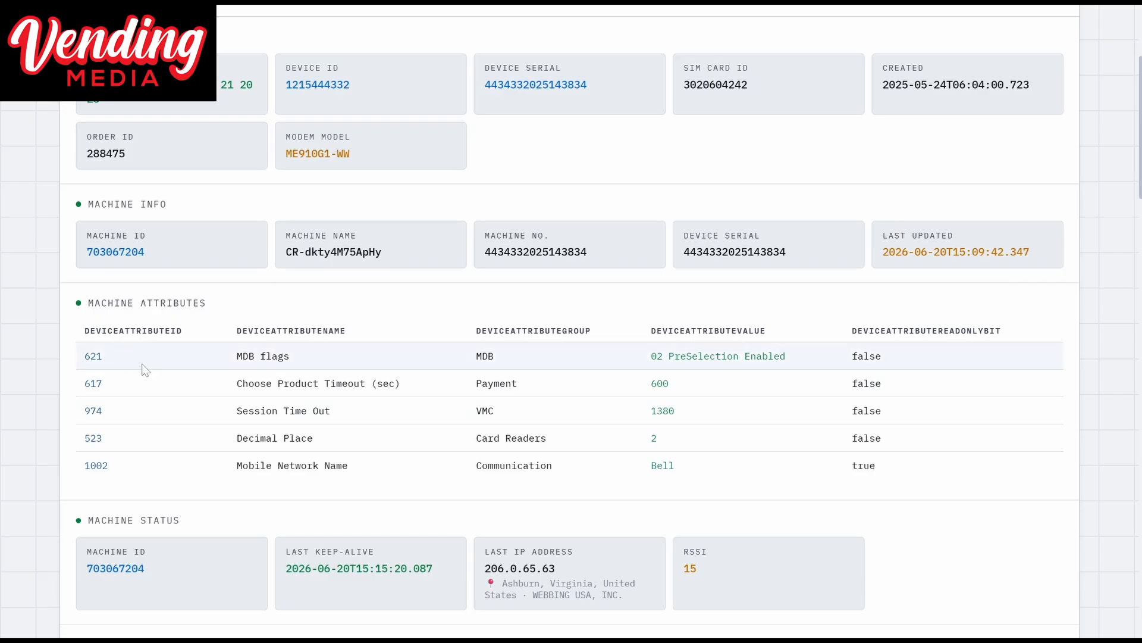
{"action": "left_click_drag", "start_coordinate": [88, 303], "coordinate": [257, 316]}
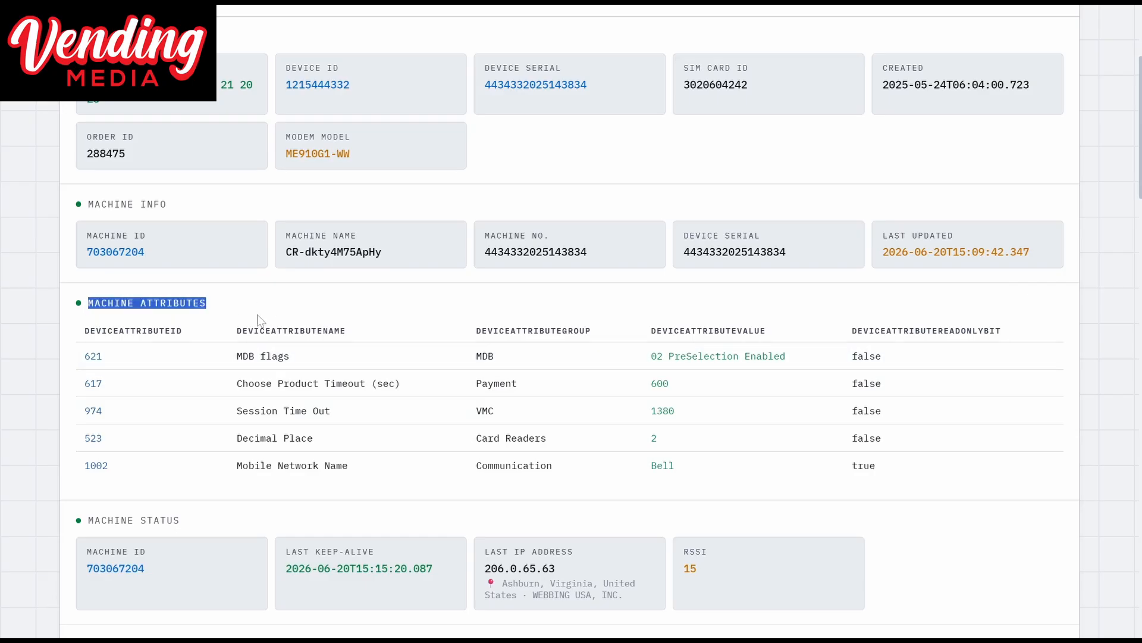
{"action": "left_click", "coordinate": [258, 320]}
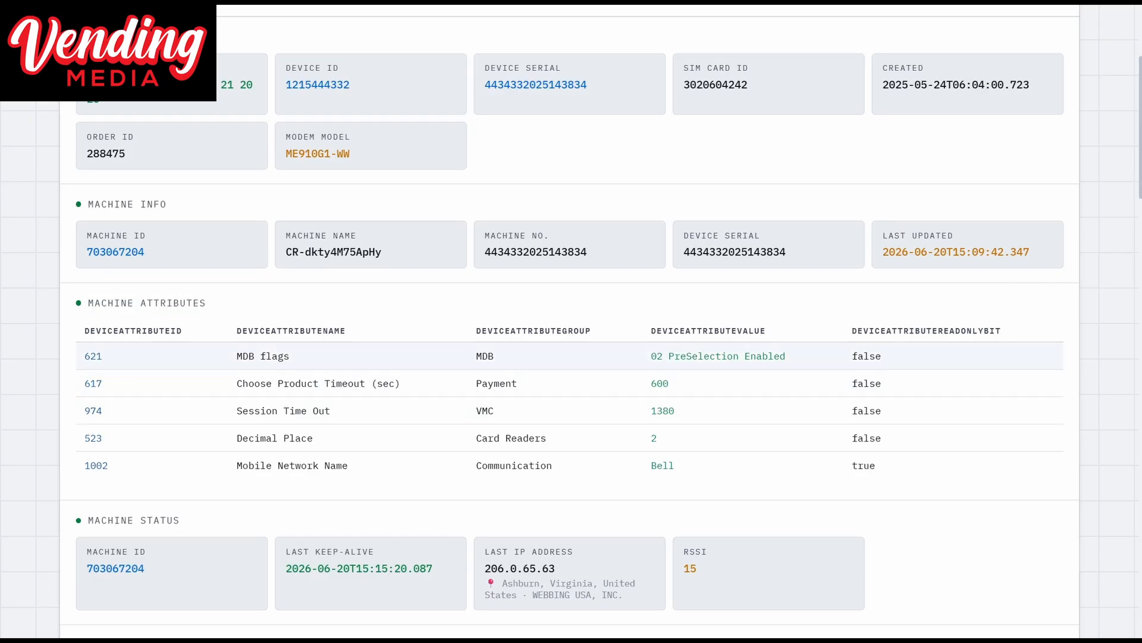
{"action": "left_click_drag", "start_coordinate": [650, 356], "coordinate": [798, 359]}
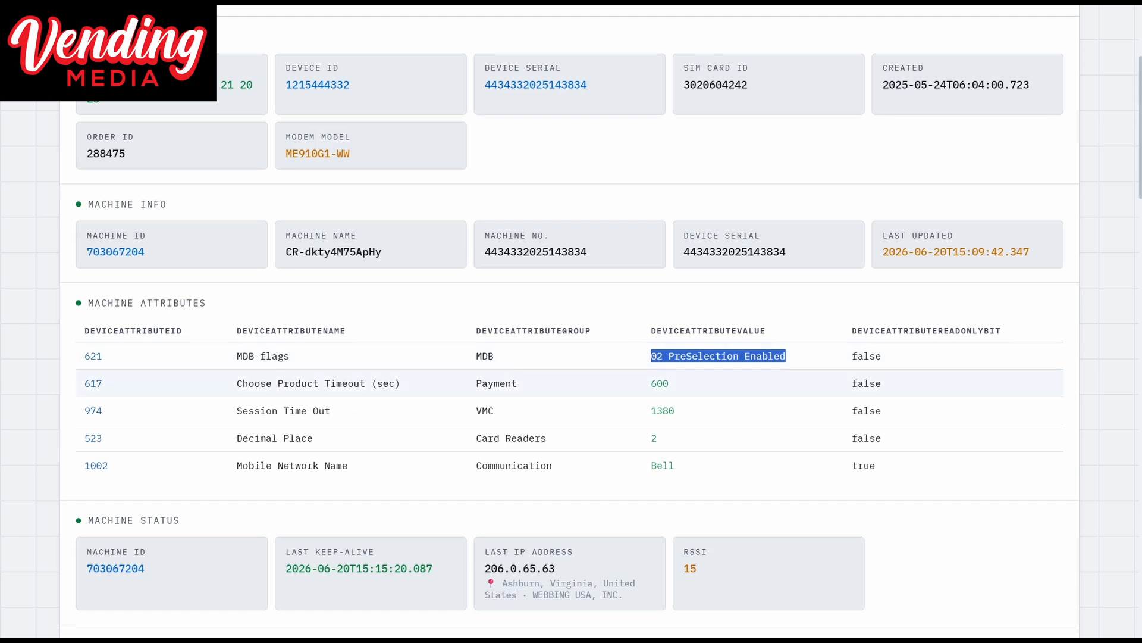
{"action": "left_click_drag", "start_coordinate": [236, 384], "coordinate": [411, 385]}
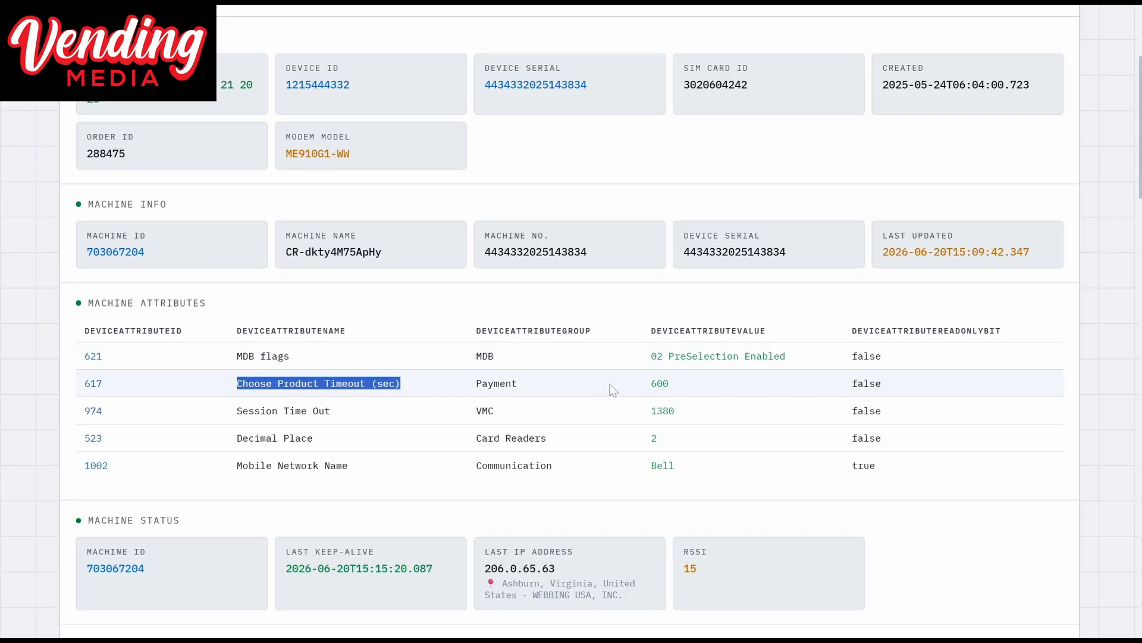
{"action": "left_click_drag", "start_coordinate": [645, 390], "coordinate": [693, 384]}
{"action": "left_click", "coordinate": [694, 379]}
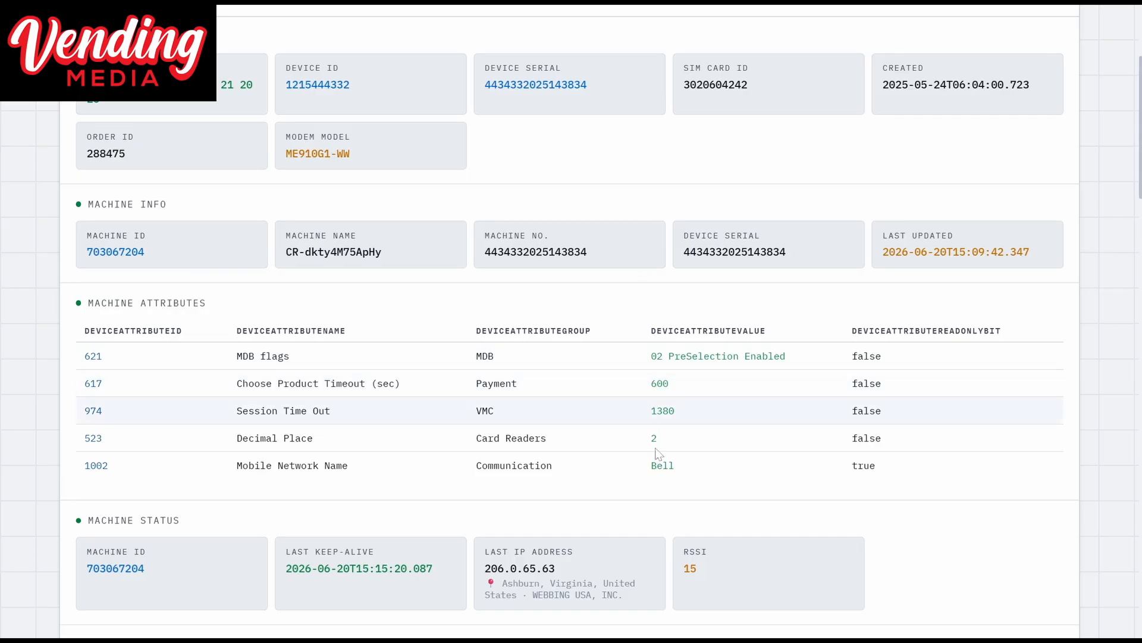
{"action": "left_click_drag", "start_coordinate": [254, 413], "coordinate": [495, 414]}
{"action": "left_click", "coordinate": [495, 413]}
{"action": "left_click_drag", "start_coordinate": [628, 410], "coordinate": [748, 409]}
Step: Examine the device's machine status, actor details and last sales, checking the actor description to verify ownership
{"action": "scroll", "coordinate": [679, 250], "scroll_direction": "down", "scroll_amount": 4}
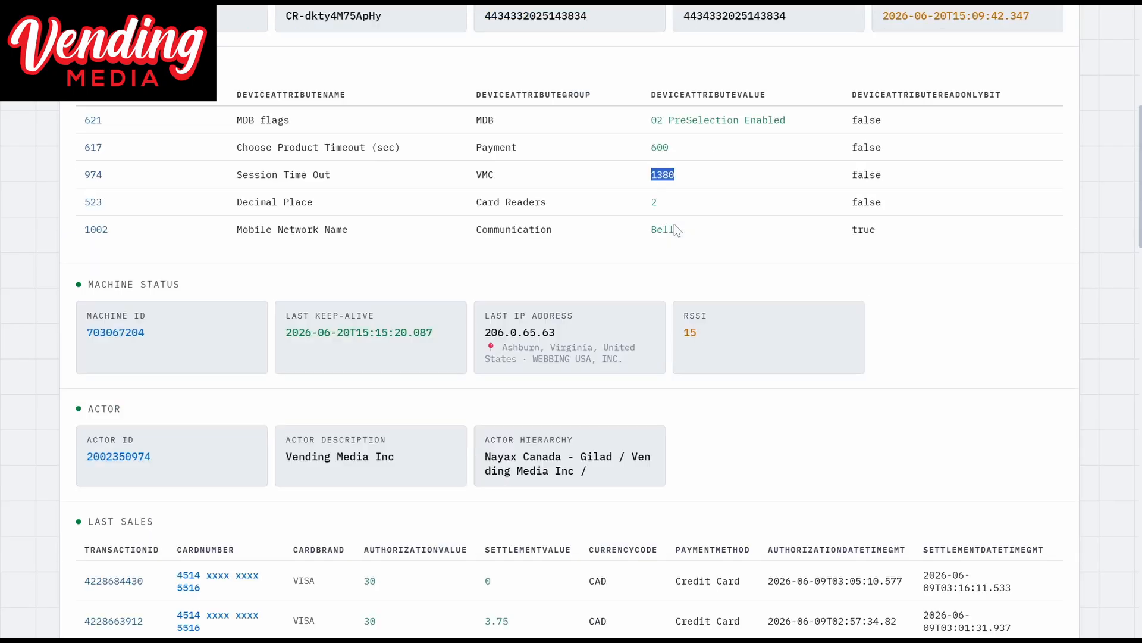
{"action": "scroll", "coordinate": [178, 280], "scroll_direction": "down", "scroll_amount": 4}
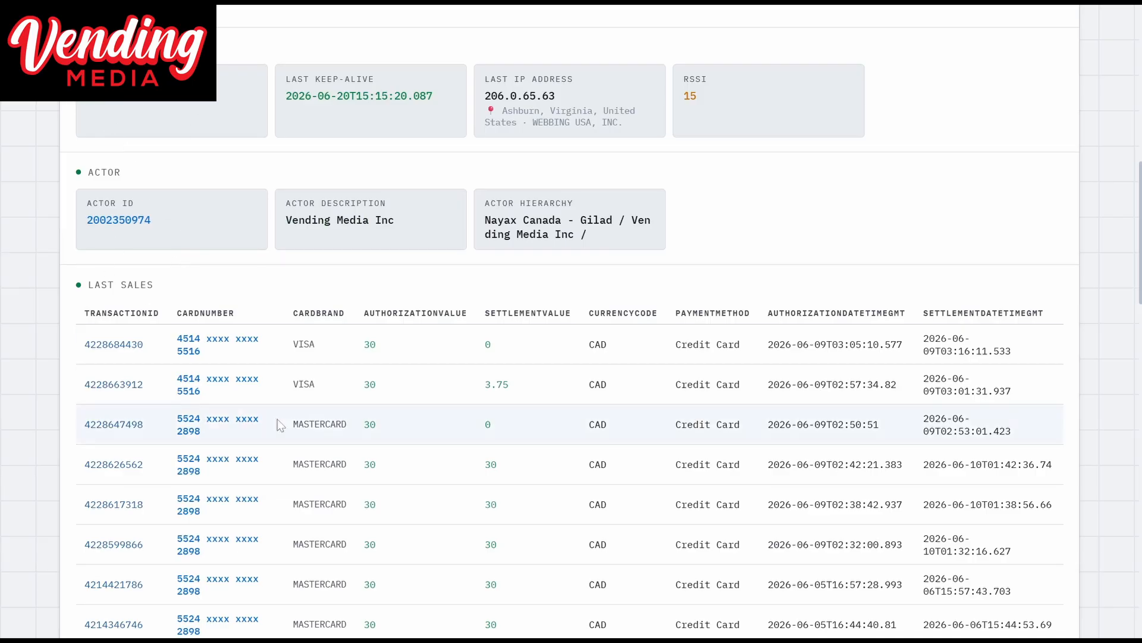
{"action": "scroll", "coordinate": [384, 355], "scroll_direction": "down", "scroll_amount": 10}
{"action": "scroll", "coordinate": [250, 387], "scroll_direction": "up", "scroll_amount": 12}
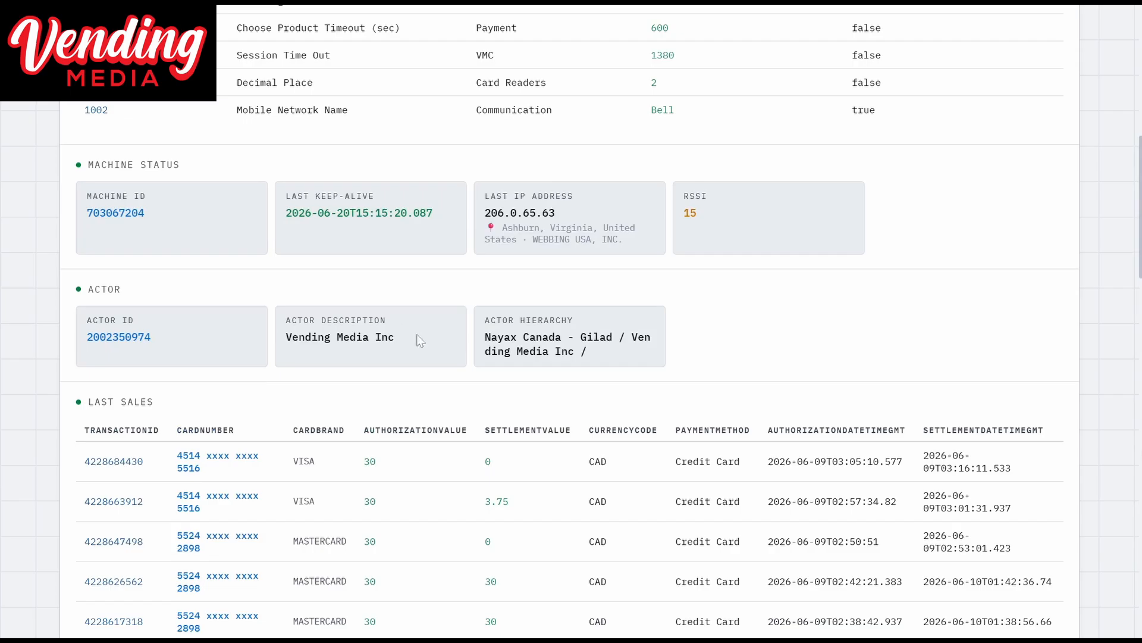
{"action": "left_click_drag", "start_coordinate": [84, 336], "coordinate": [395, 338]}
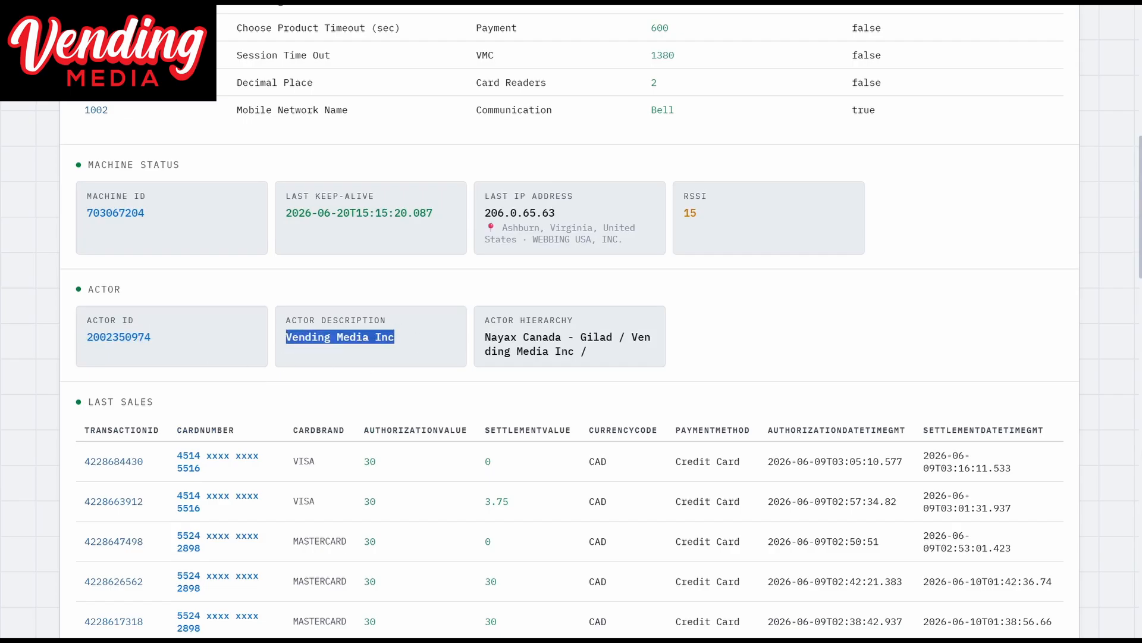
{"action": "left_click", "coordinate": [416, 349]}
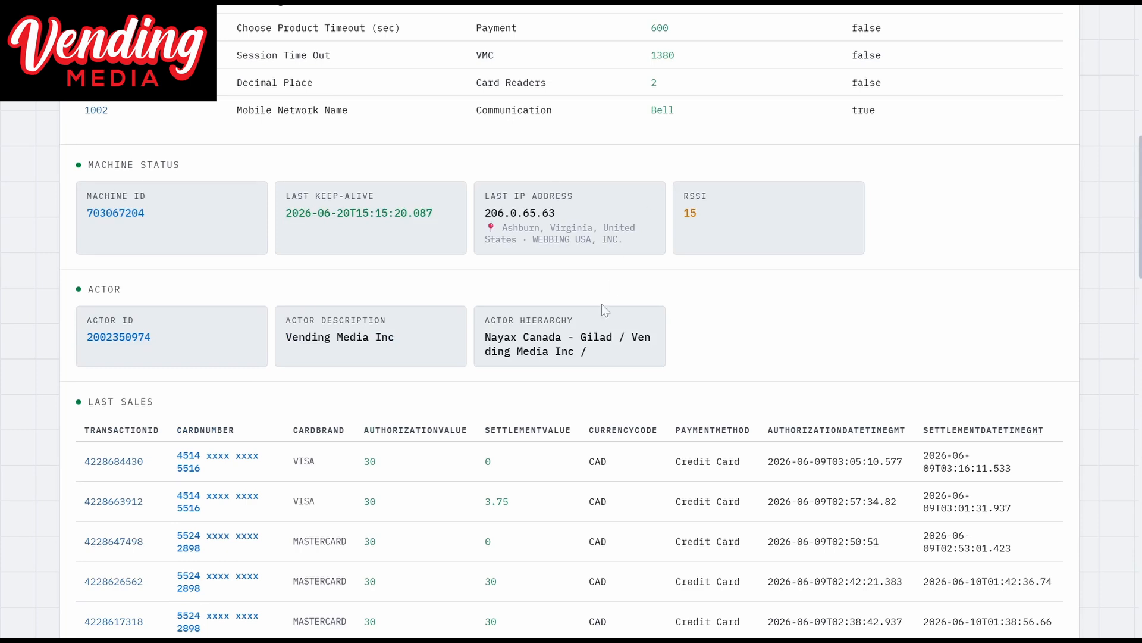
{"action": "scroll", "coordinate": [560, 230], "scroll_direction": "up", "scroll_amount": 4}
{"action": "scroll", "coordinate": [560, 230], "scroll_direction": "up", "scroll_amount": 4}
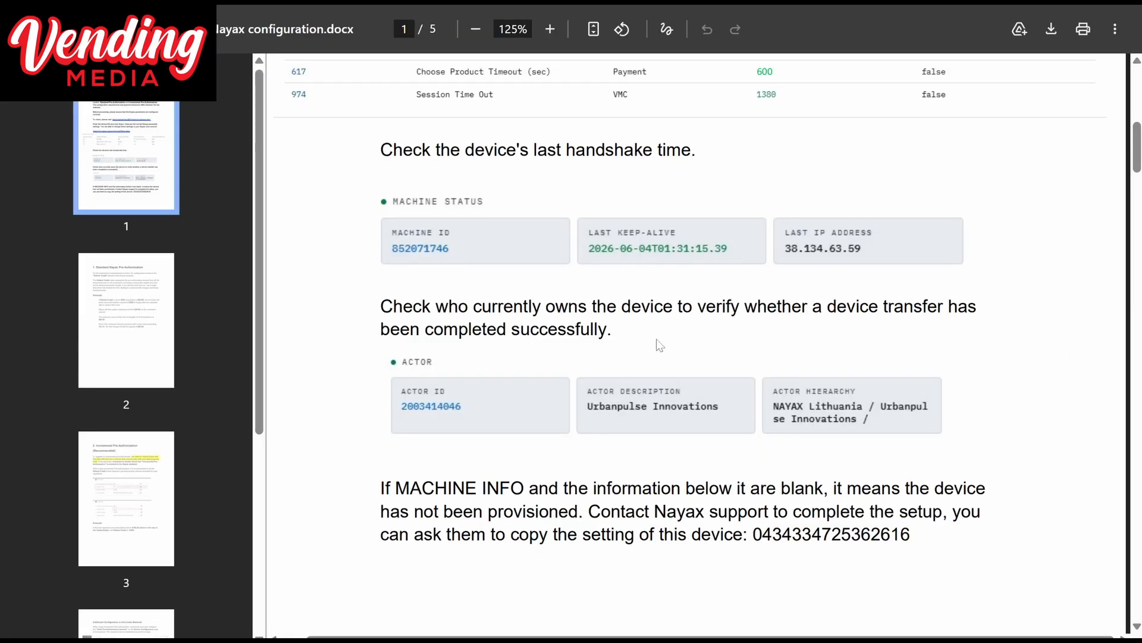
Step: In the Nayax configuration document, read the instructions for unprovisioned devices and highlight the reference device's serial number
{"action": "scroll", "coordinate": [660, 345], "scroll_direction": "down", "scroll_amount": 4}
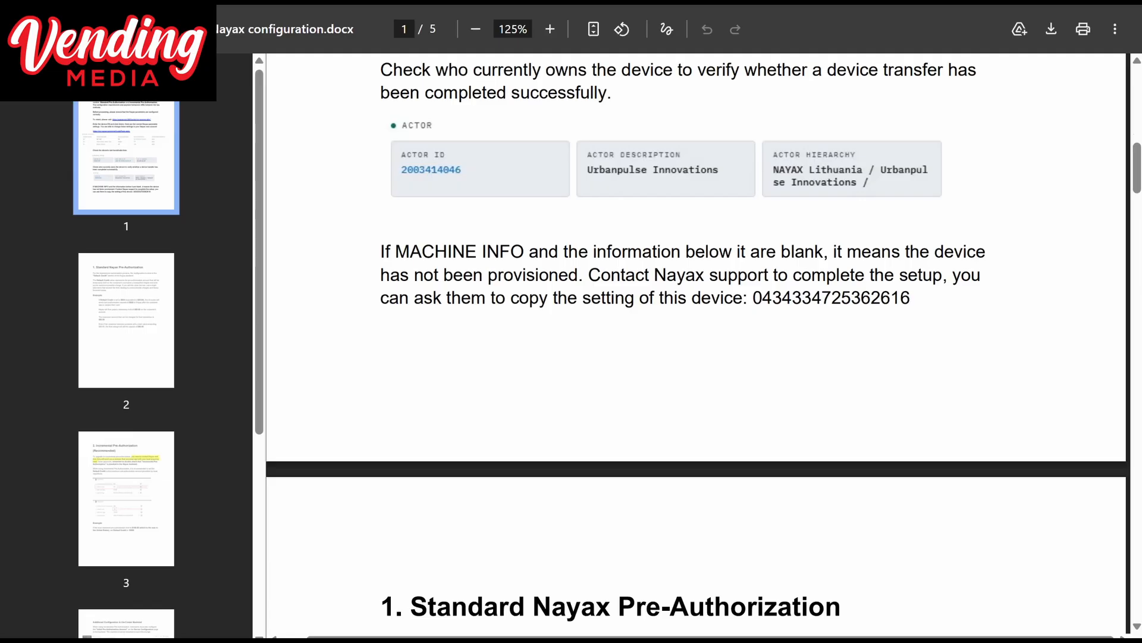
{"action": "left_click_drag", "start_coordinate": [588, 275], "coordinate": [963, 278]}
{"action": "left_click", "coordinate": [963, 279]}
{"action": "left_click_drag", "start_coordinate": [380, 297], "coordinate": [933, 295]}
{"action": "left_click", "coordinate": [794, 298]}
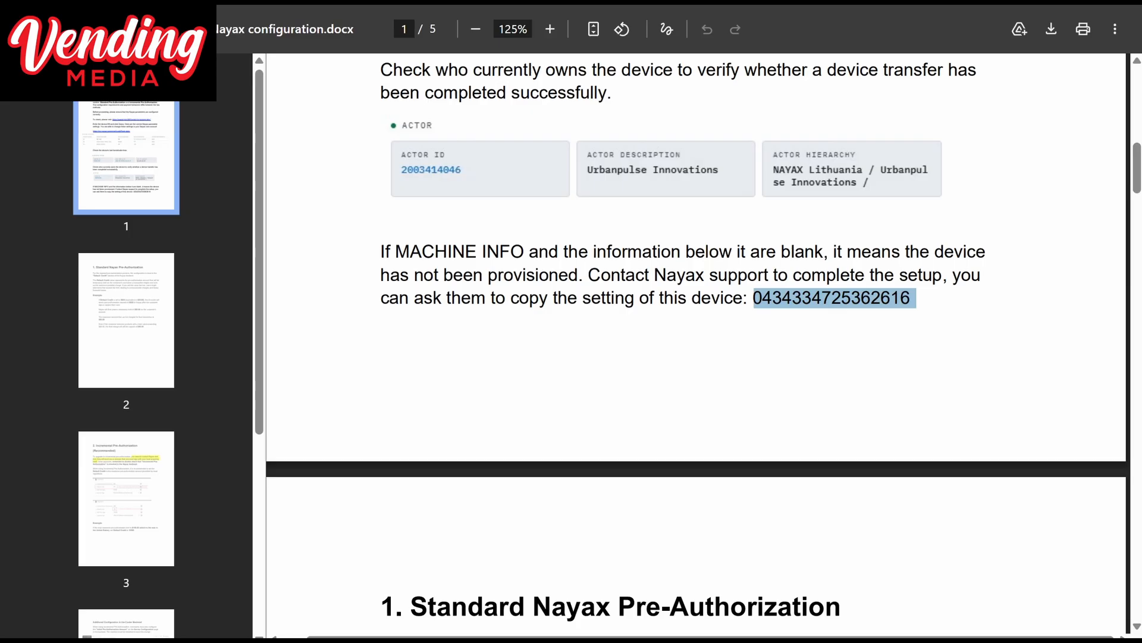
{"action": "left_click", "coordinate": [851, 330]}
{"action": "left_click_drag", "start_coordinate": [753, 298], "coordinate": [911, 297]}
{"action": "left_click", "coordinate": [810, 414]}
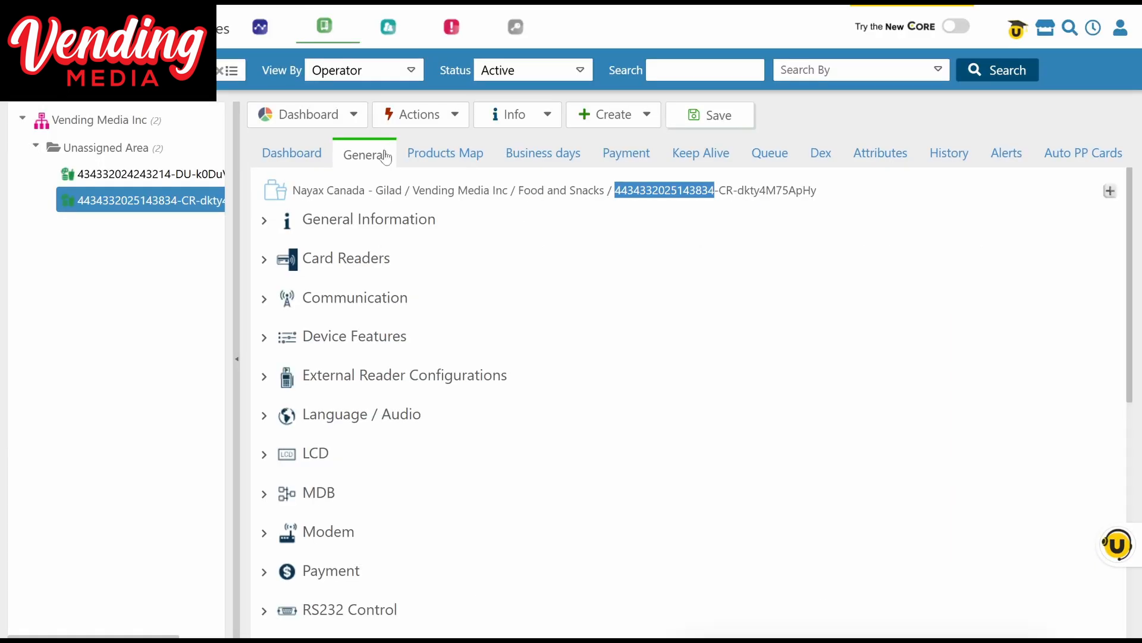
Step: In Nayax Core, inspect the MDB settings in the machine's general configuration and collapse them again
{"action": "scroll", "coordinate": [408, 334], "scroll_direction": "down", "scroll_amount": 4}
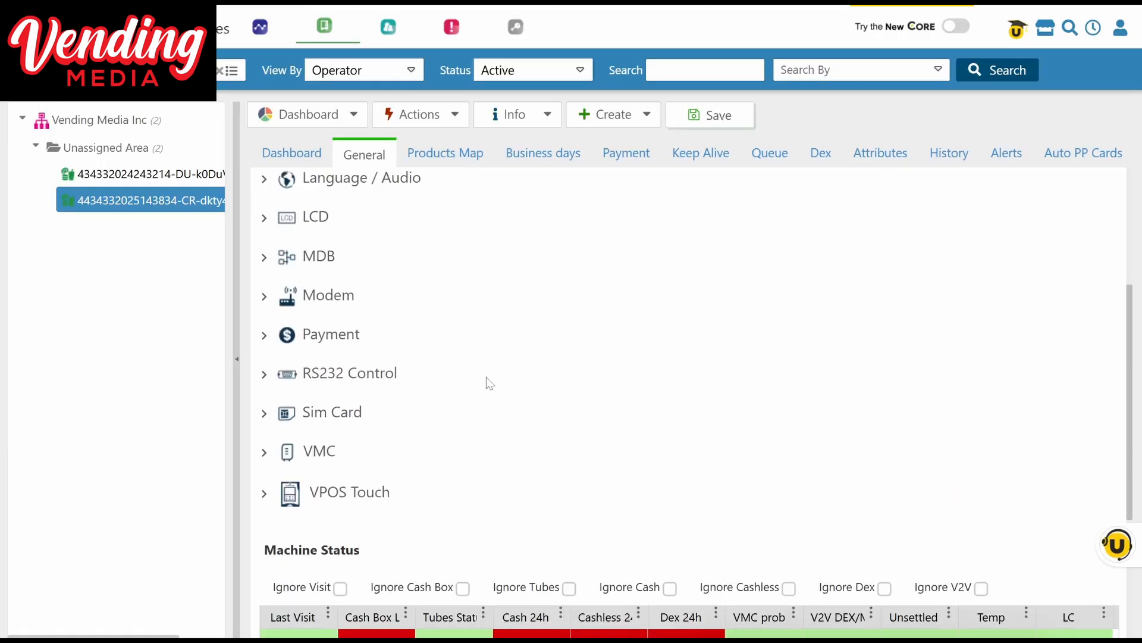
{"action": "scroll", "coordinate": [486, 377], "scroll_direction": "up", "scroll_amount": 4}
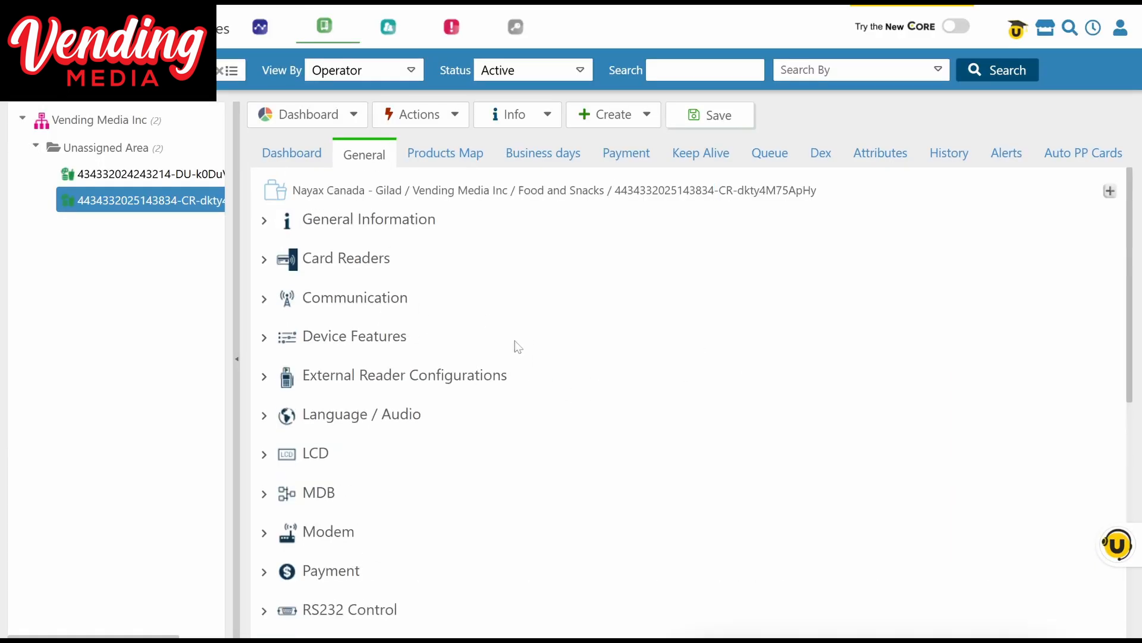
{"action": "left_click", "coordinate": [317, 492]}
{"action": "scroll", "coordinate": [337, 449], "scroll_direction": "down", "scroll_amount": 4}
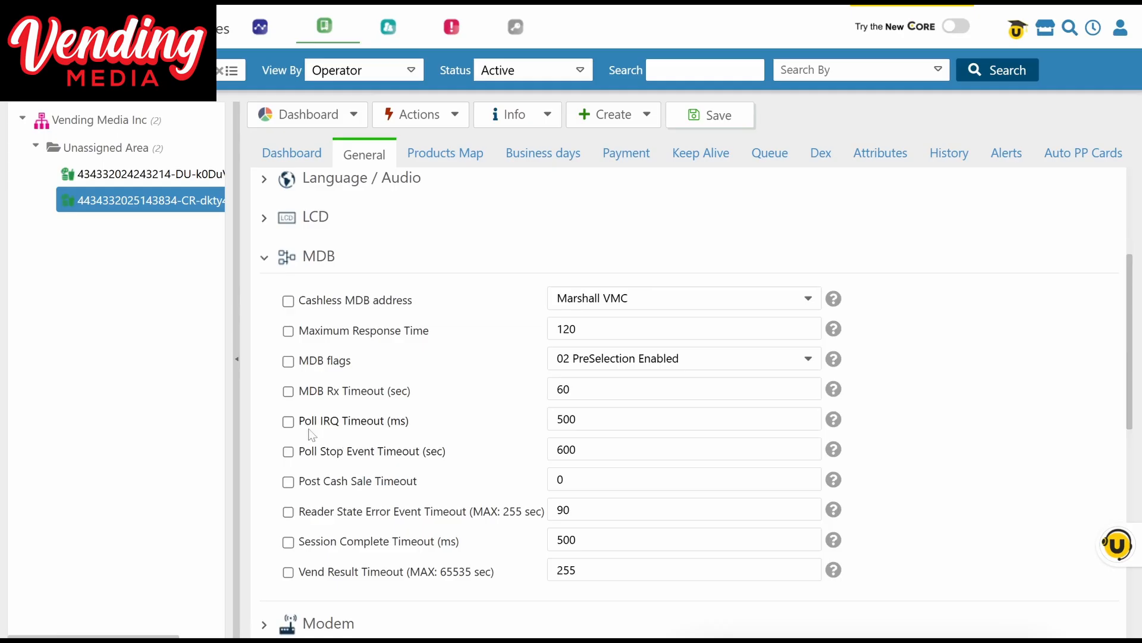
{"action": "left_click", "coordinate": [309, 261]}
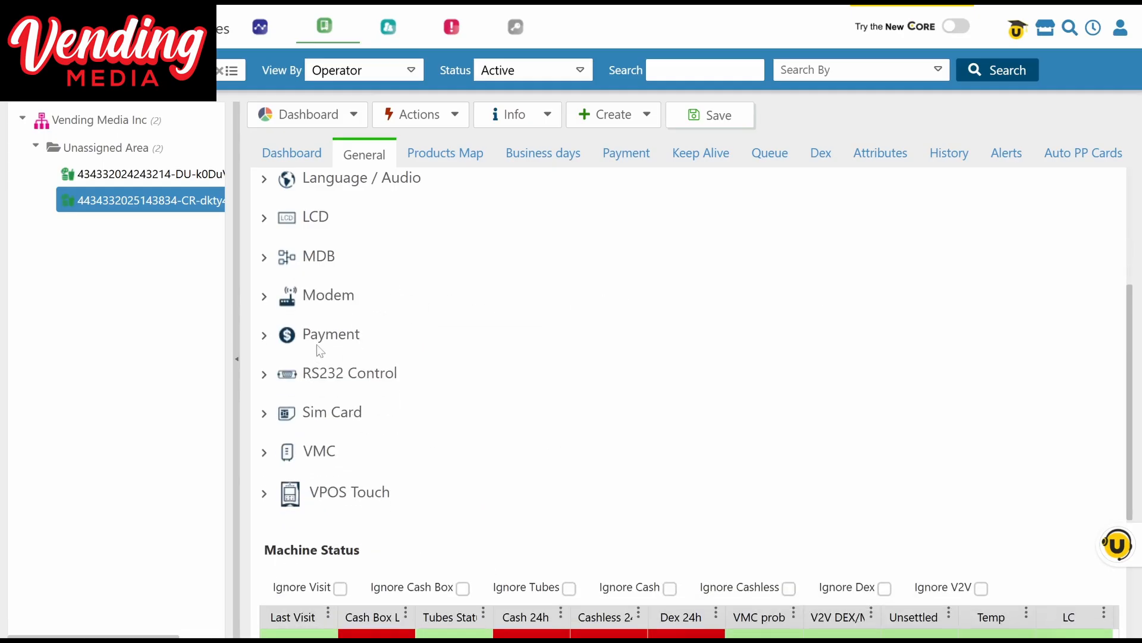
Step: Inspect the machine's Payment and RS232 Control settings and collapse the RS232 Control section again
{"action": "left_click", "coordinate": [329, 337]}
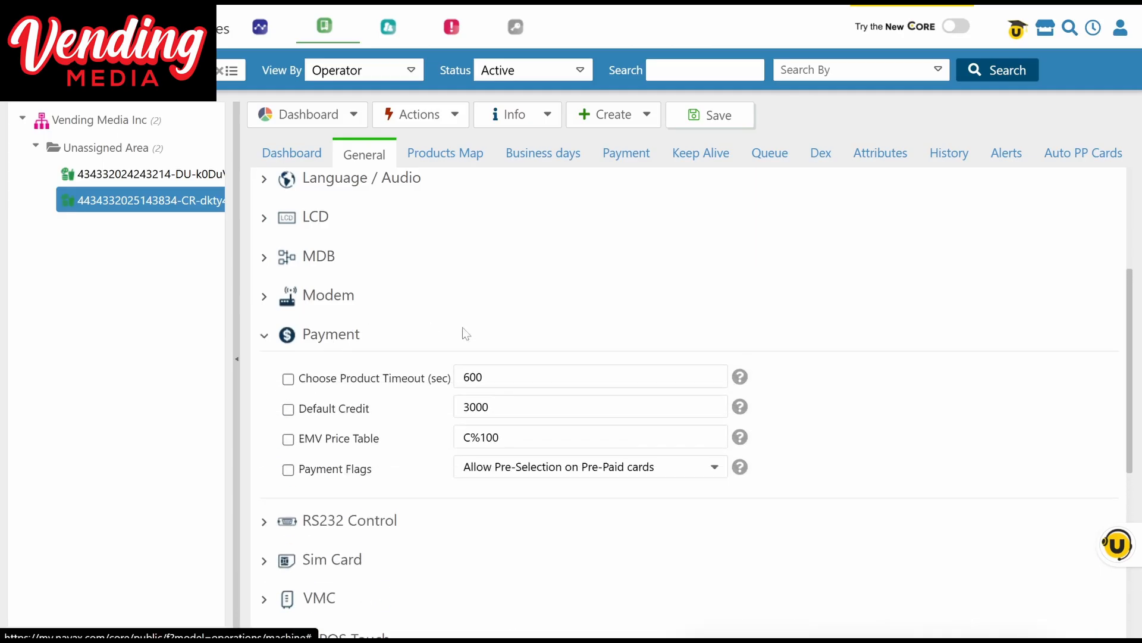
{"action": "scroll", "coordinate": [463, 329], "scroll_direction": "down", "scroll_amount": 4}
{"action": "left_click", "coordinate": [332, 294]}
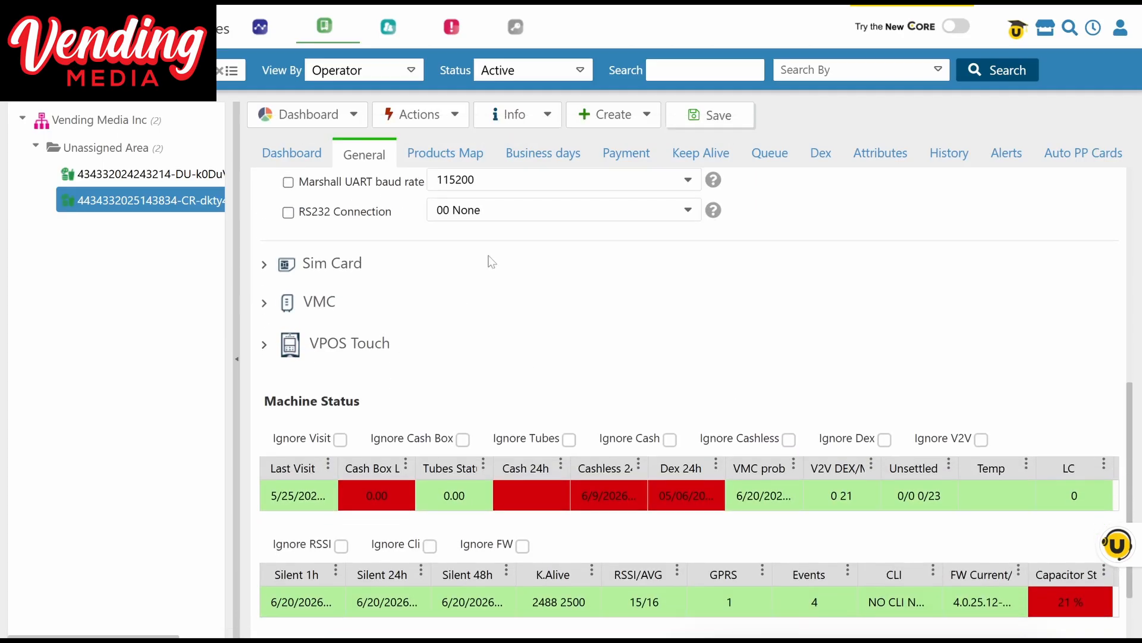
{"action": "scroll", "coordinate": [491, 261], "scroll_direction": "up", "scroll_amount": 4}
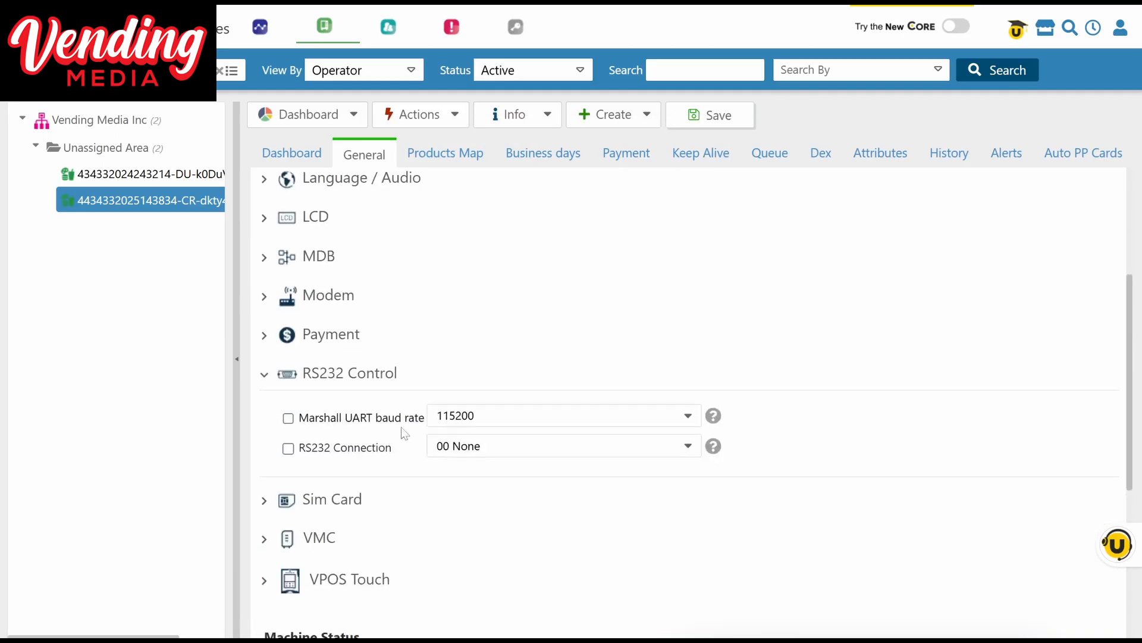
{"action": "left_click", "coordinate": [362, 375]}
{"action": "scroll", "coordinate": [455, 324], "scroll_direction": "up", "scroll_amount": 4}
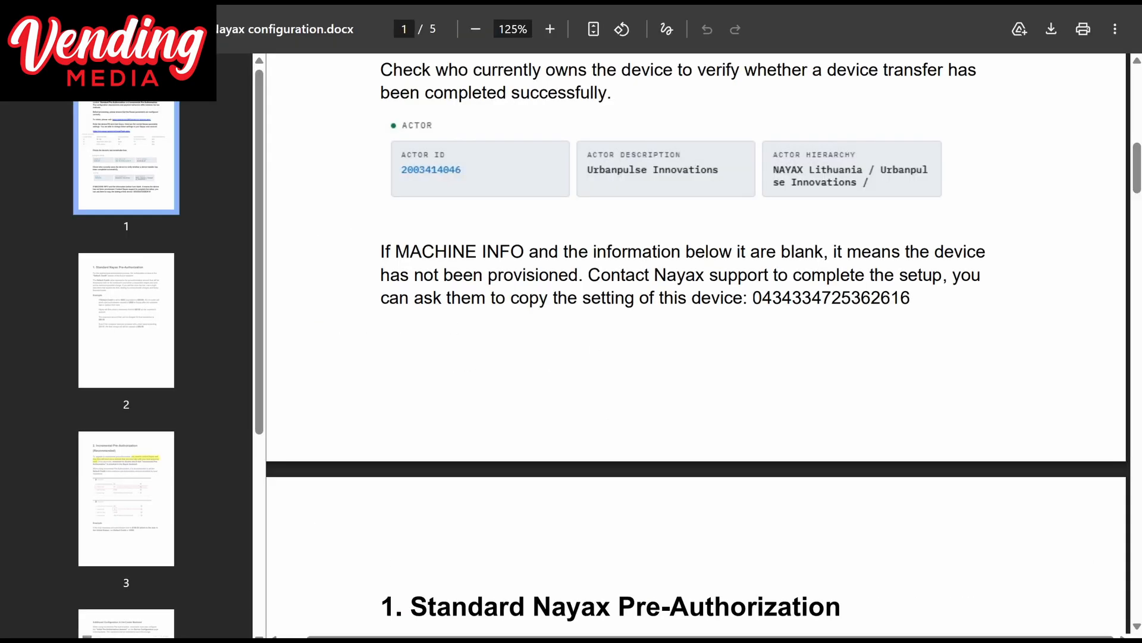
Step: Back in the Nayax configuration document, reread the blank MACHINE INFO note and the correct machine attribute settings
{"action": "left_click_drag", "start_coordinate": [381, 251], "coordinate": [915, 300]}
{"action": "left_click", "coordinate": [915, 300]}
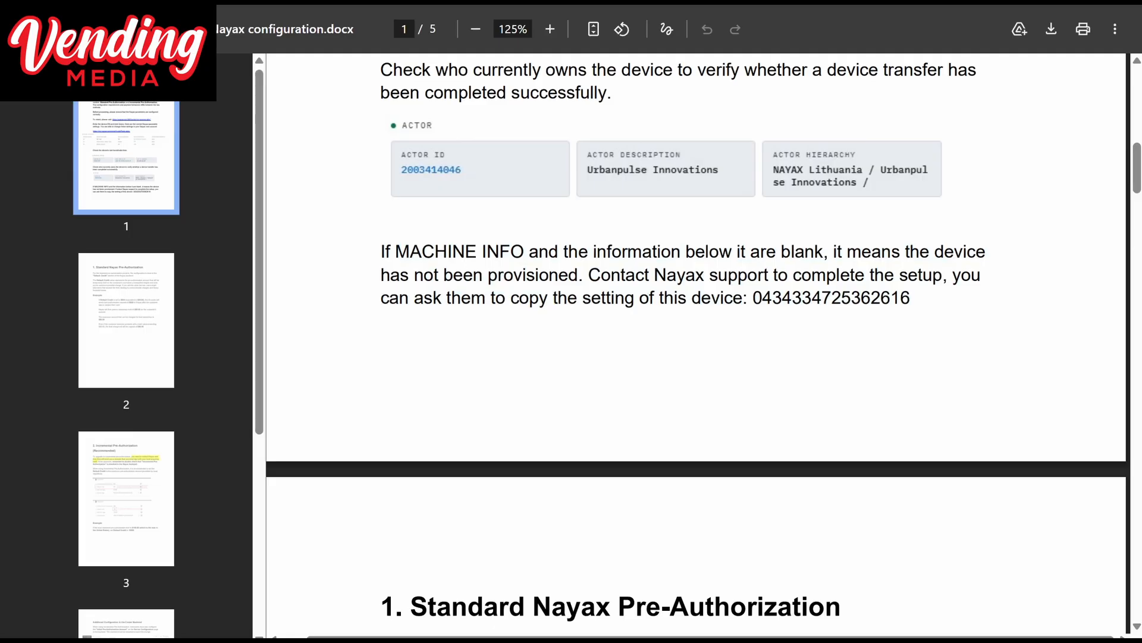
{"action": "scroll", "coordinate": [649, 301], "scroll_direction": "up", "scroll_amount": 8}
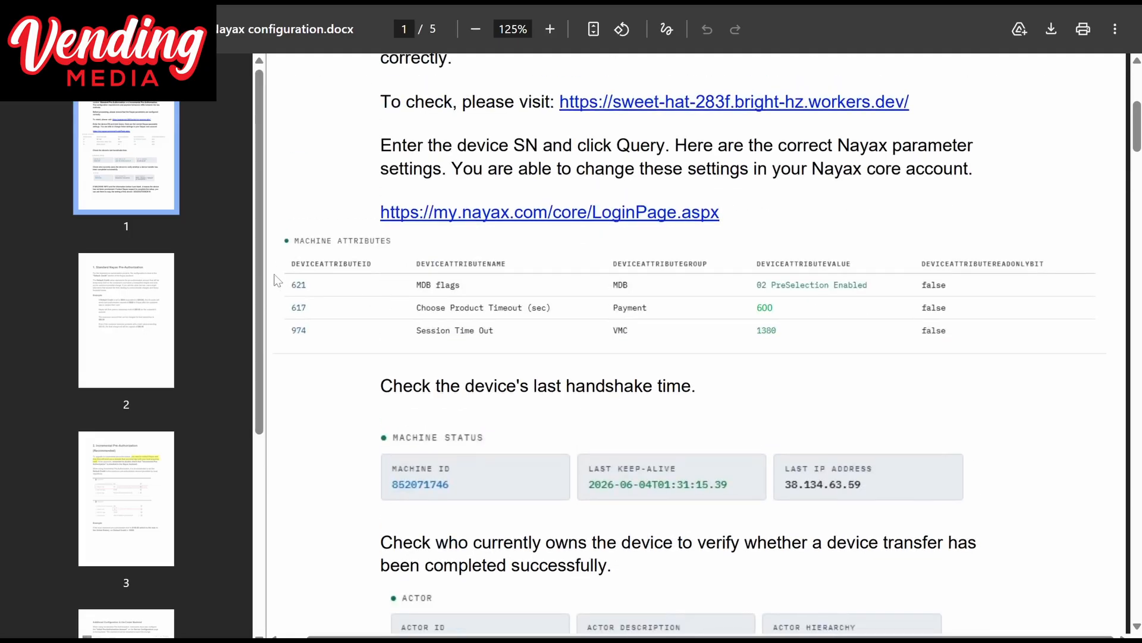
Step: Read the Incremental Pre-Authorization section and highlight the Default Credit recommendation about the maximum permitted amount
{"action": "scroll", "coordinate": [518, 339], "scroll_direction": "down", "scroll_amount": 4}
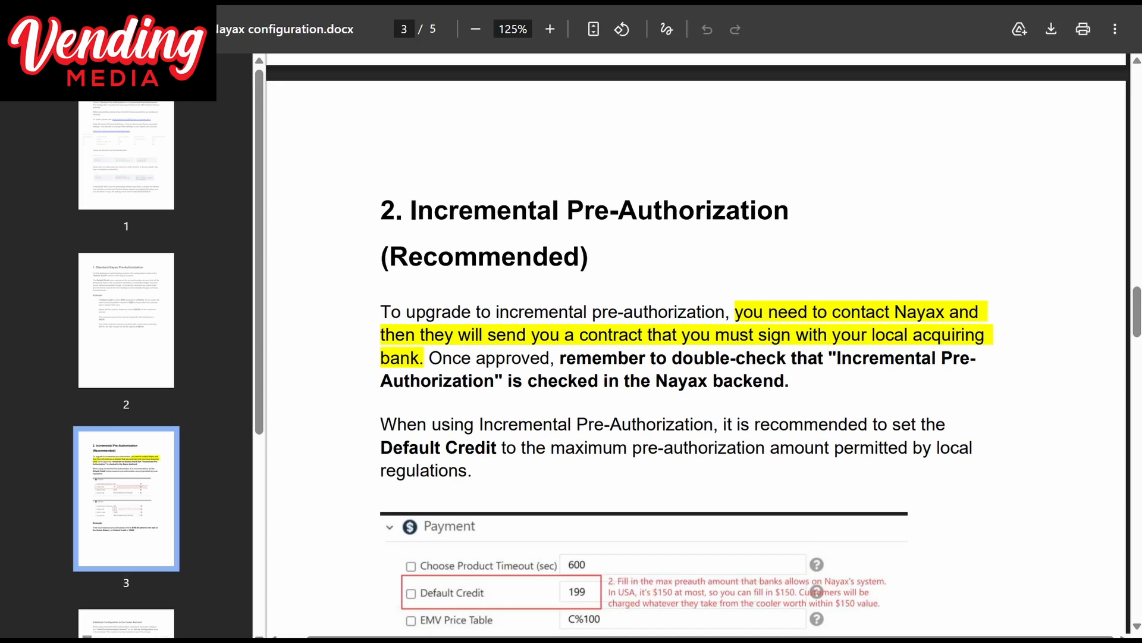
{"action": "left_click_drag", "start_coordinate": [381, 210], "coordinate": [790, 210]}
{"action": "scroll", "coordinate": [421, 464], "scroll_direction": "down", "scroll_amount": 4}
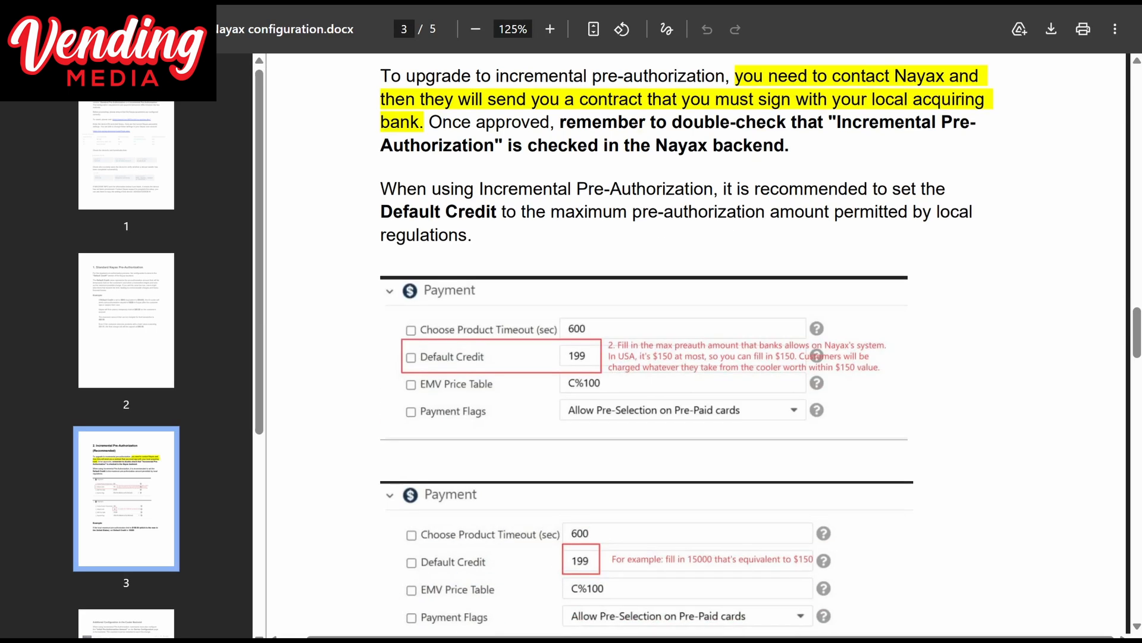
{"action": "left_click_drag", "start_coordinate": [381, 212], "coordinate": [980, 213]}
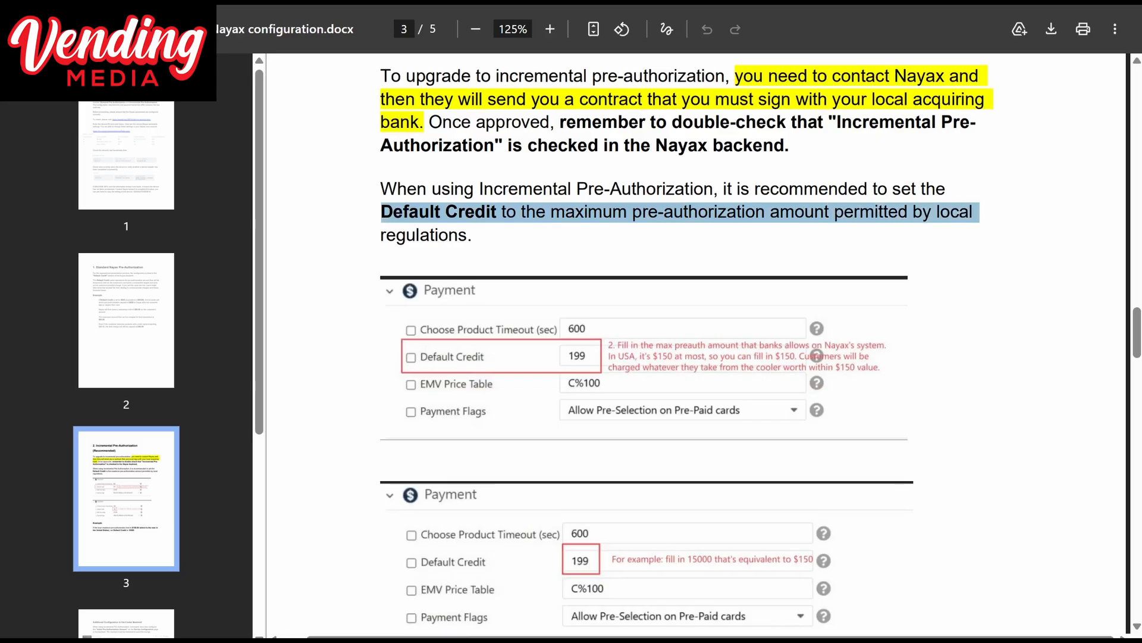
{"action": "left_click", "coordinate": [742, 285]}
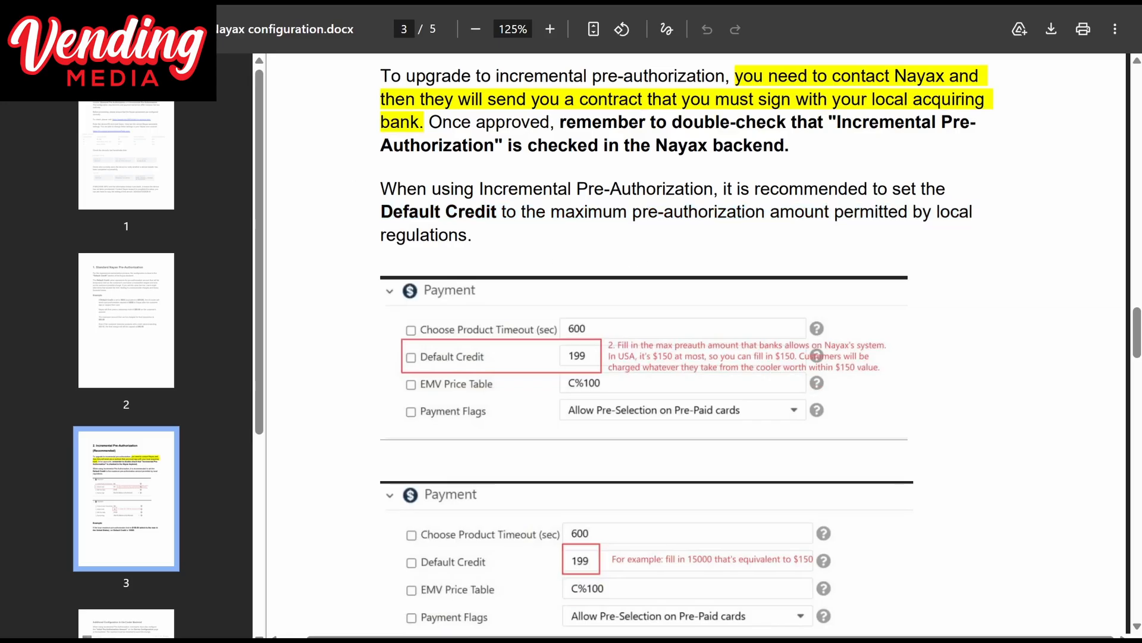
Step: Study the Default Credit example for the $150.00 United States pre-authorization limit and its Payment settings illustration
{"action": "scroll", "coordinate": [596, 286], "scroll_direction": "down", "scroll_amount": 4}
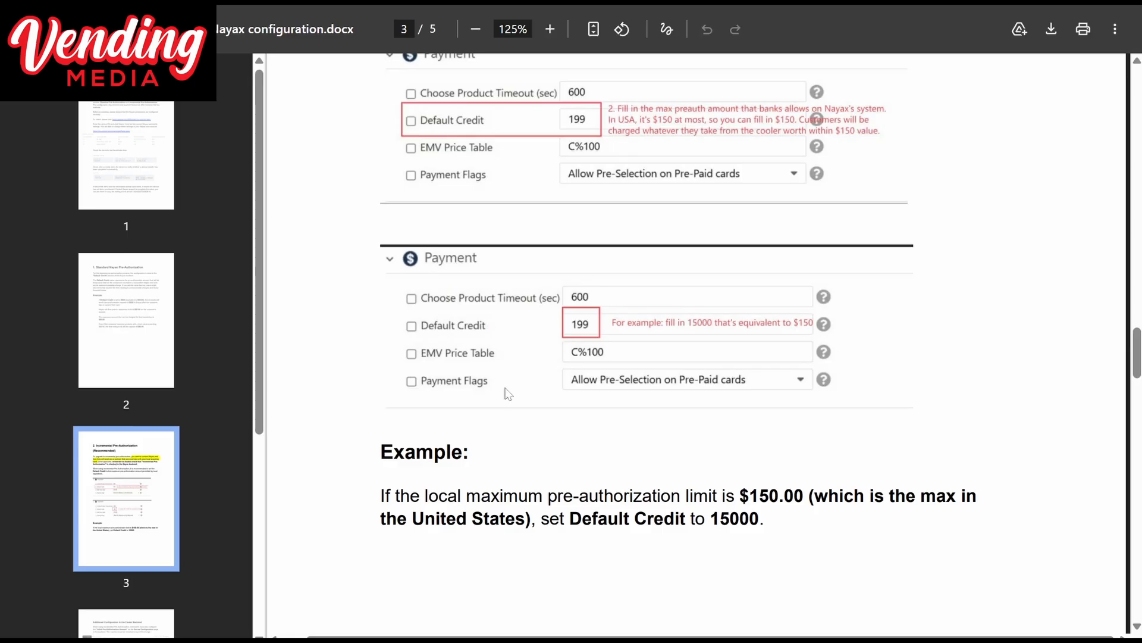
{"action": "scroll", "coordinate": [508, 397], "scroll_direction": "down", "scroll_amount": 4}
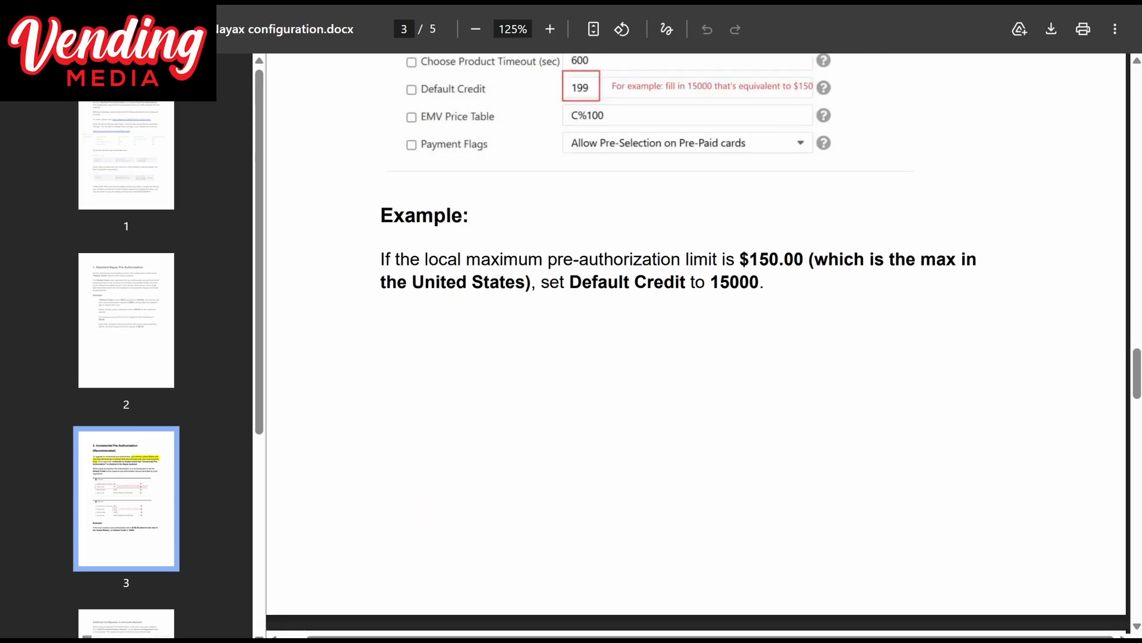
{"action": "left_click_drag", "start_coordinate": [382, 260], "coordinate": [805, 260]}
{"action": "left_click", "coordinate": [806, 261]}
{"action": "scroll", "coordinate": [596, 438], "scroll_direction": "up", "scroll_amount": 4}
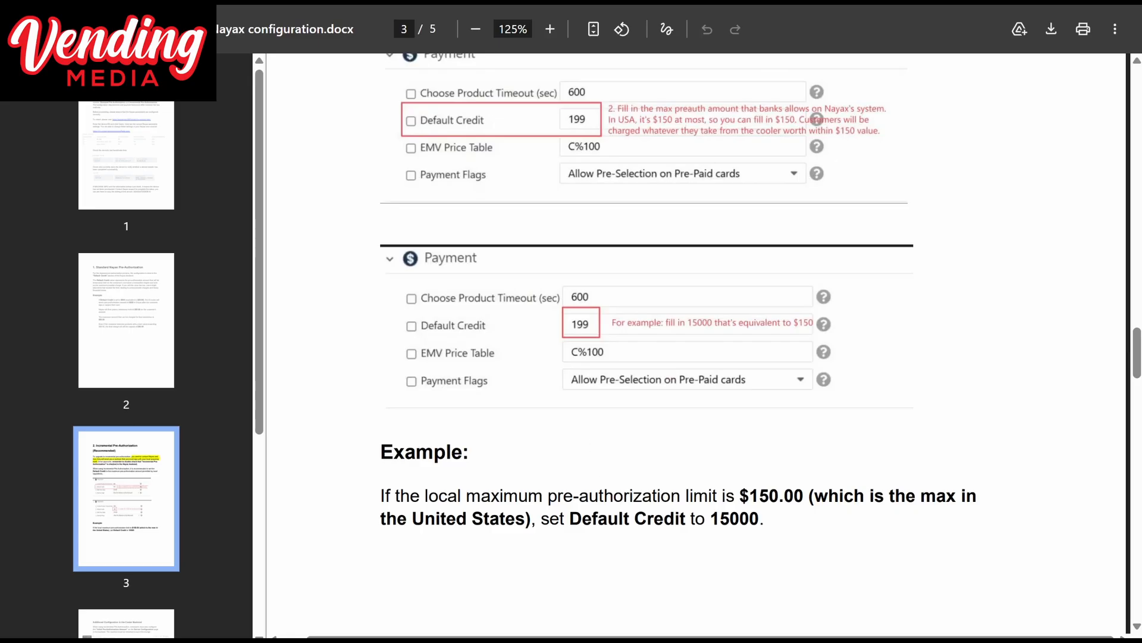
{"action": "left_click_drag", "start_coordinate": [560, 497], "coordinate": [741, 519]}
{"action": "left_click", "coordinate": [793, 534]}
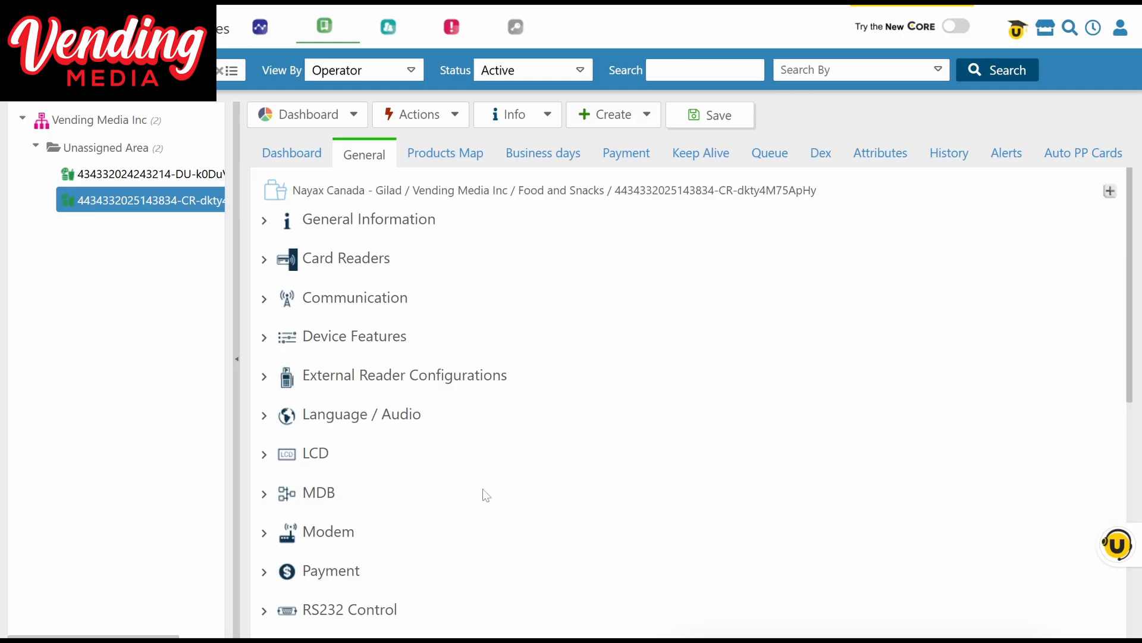
Step: Set the machine's Default Credit to 15000 in the Payment section and save the machine settings
{"action": "scroll", "coordinate": [355, 341], "scroll_direction": "down", "scroll_amount": 4}
{"action": "left_click", "coordinate": [355, 341]}
{"action": "left_click_drag", "start_coordinate": [497, 408], "coordinate": [362, 379]}
{"action": "type", "text": "15000"}
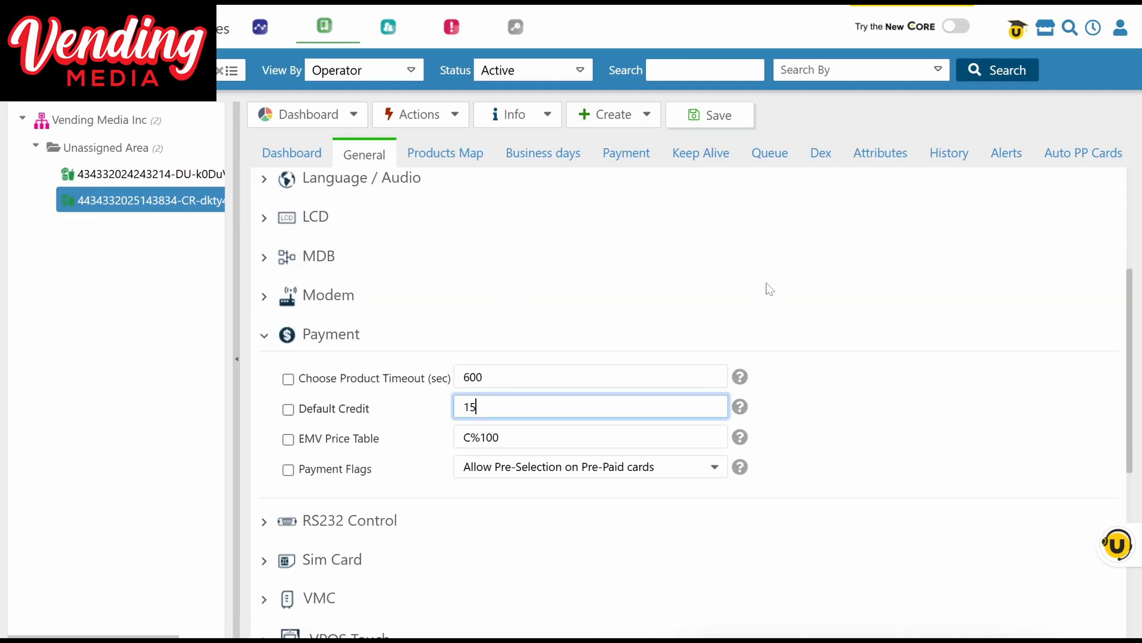
{"action": "left_click", "coordinate": [873, 353]}
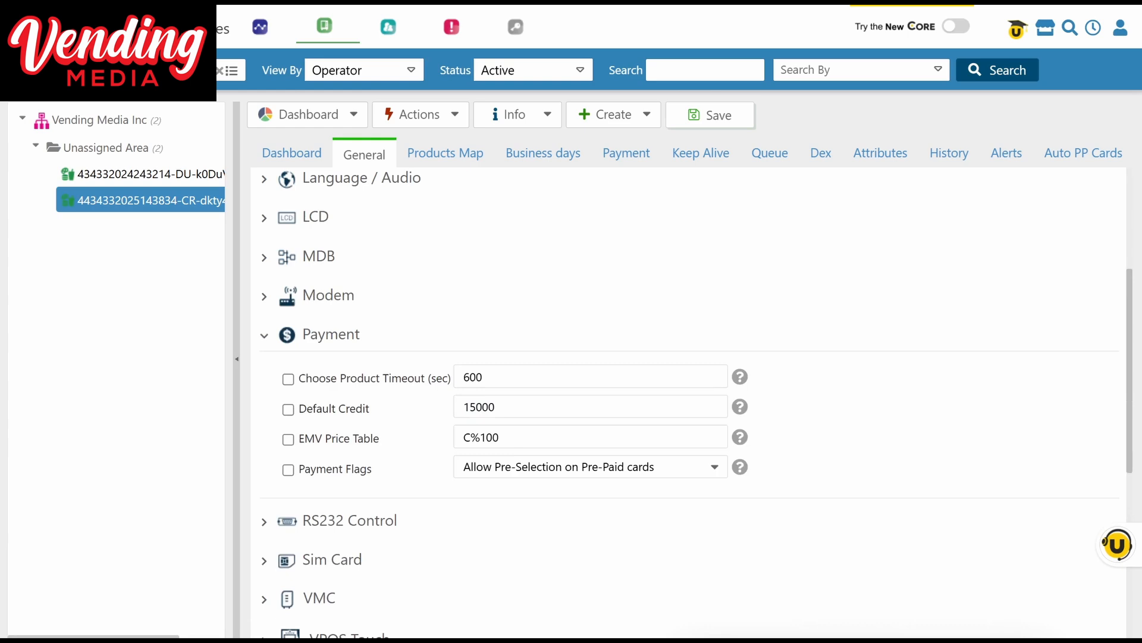
{"action": "left_click_drag", "start_coordinate": [491, 406], "coordinate": [394, 404]}
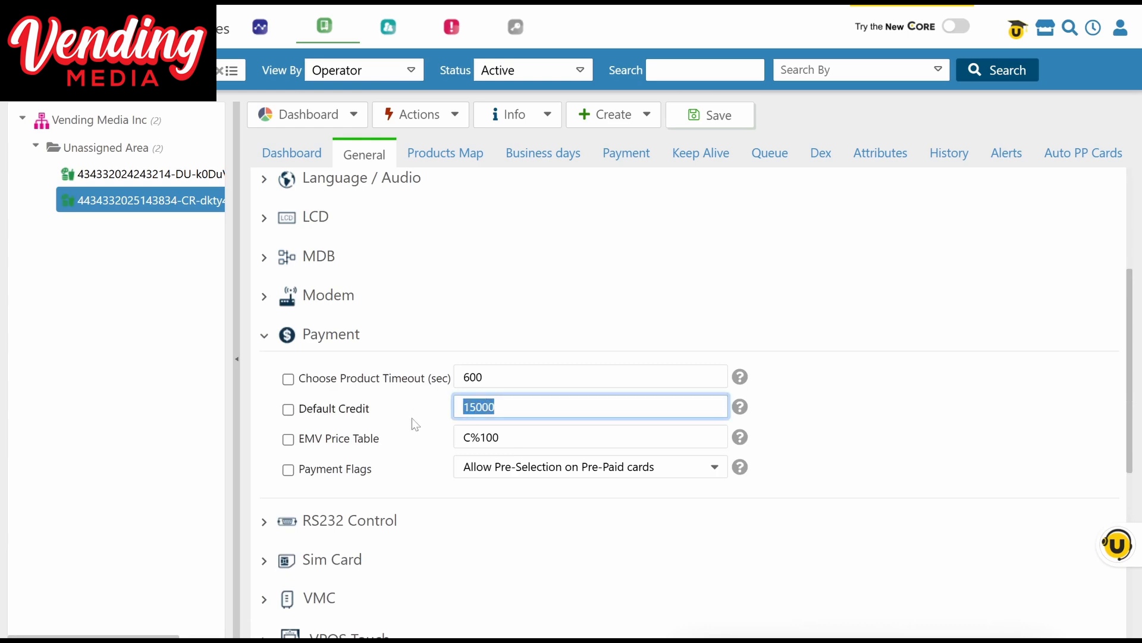
{"action": "left_click", "coordinate": [890, 334]}
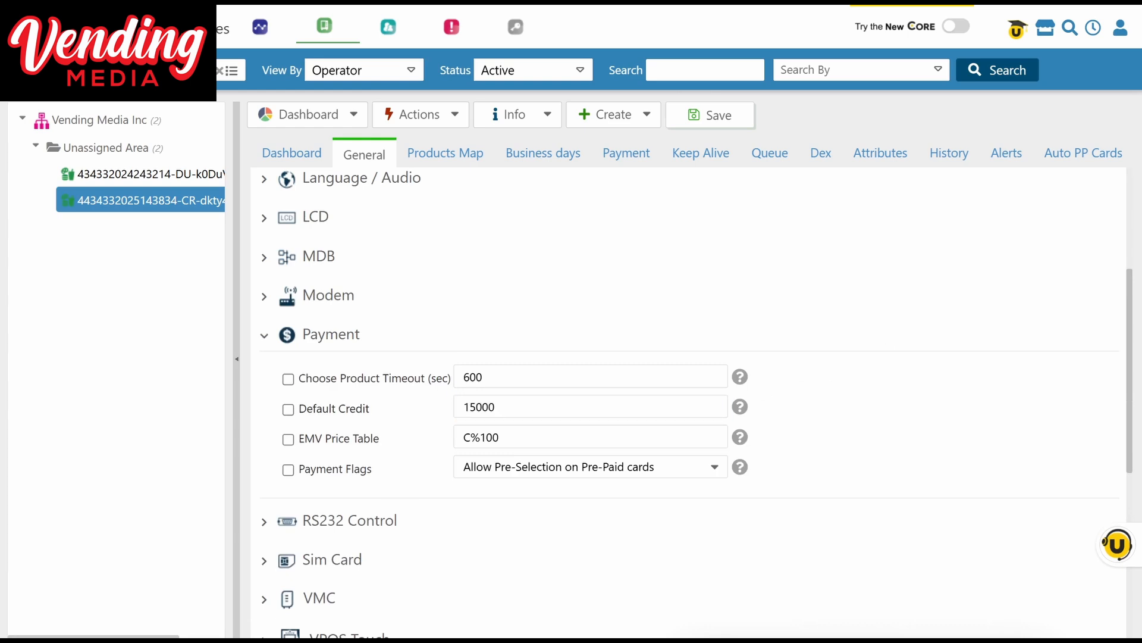
{"action": "left_click", "coordinate": [722, 117]}
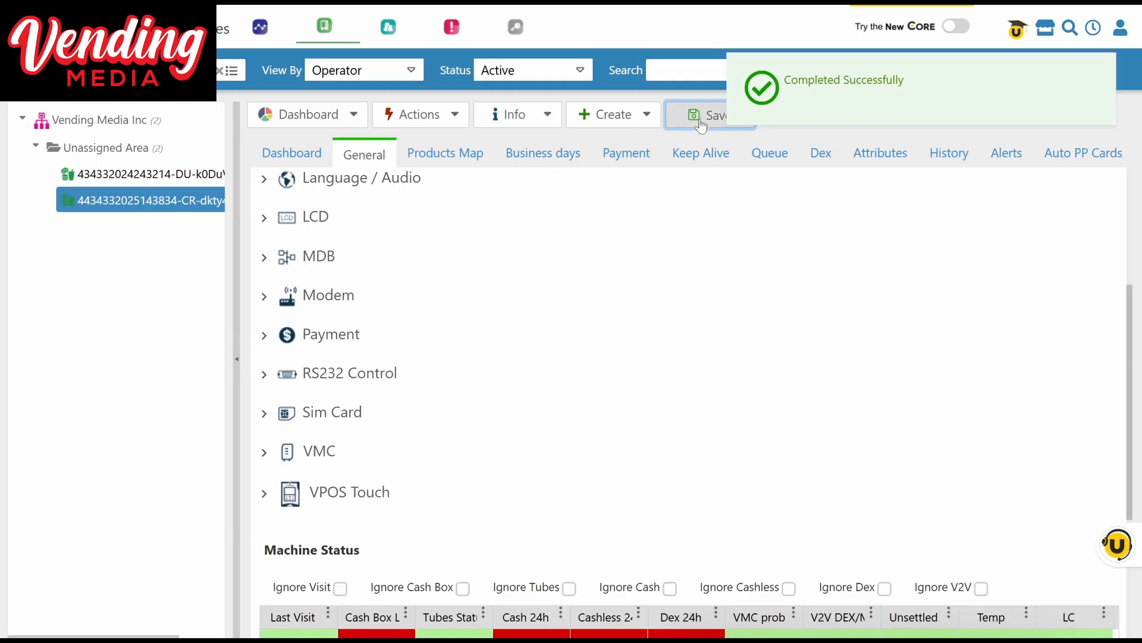
Step: Reboot the card reader device, then check the Reboot Device entry among the available device actions again
{"action": "left_click", "coordinate": [455, 117]}
{"action": "left_click", "coordinate": [463, 249]}
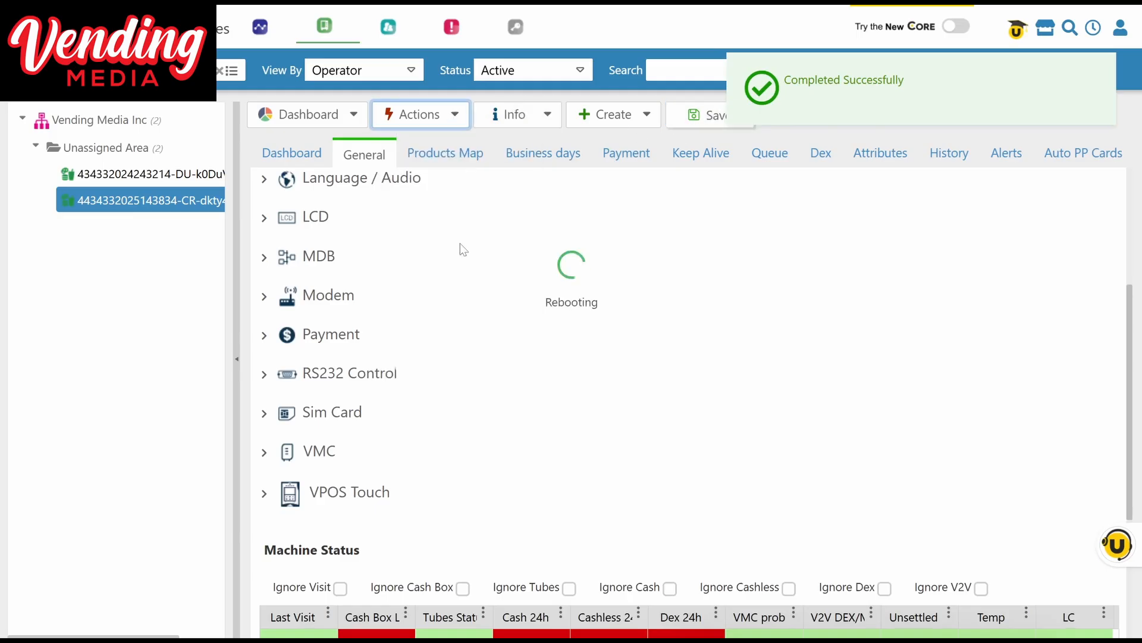
{"action": "left_click", "coordinate": [457, 116]}
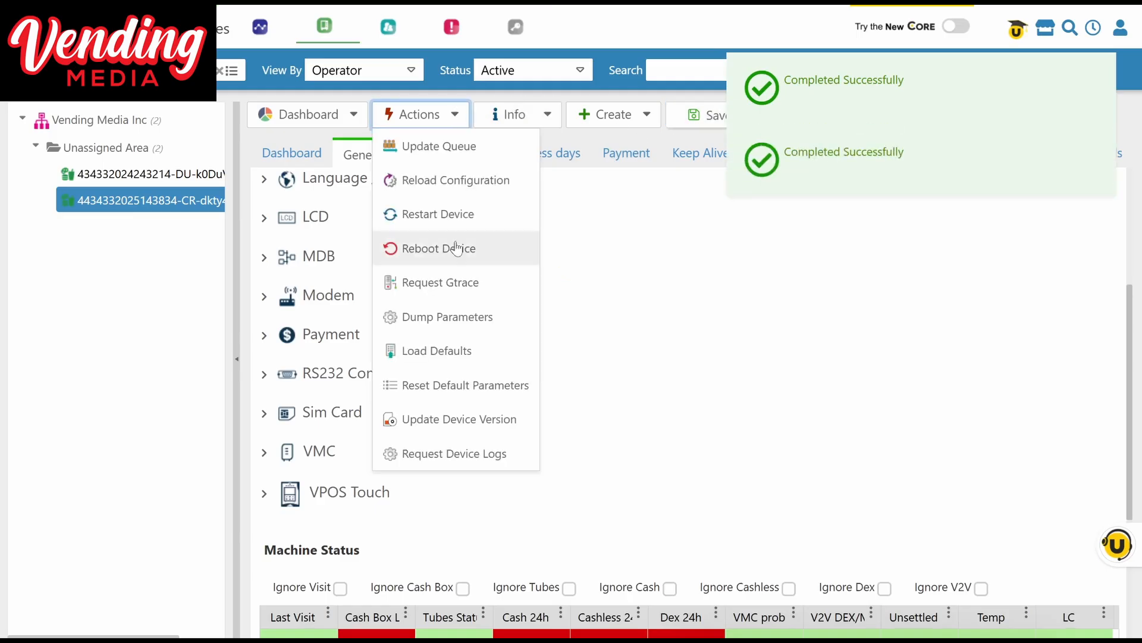
{"action": "left_click", "coordinate": [703, 362]}
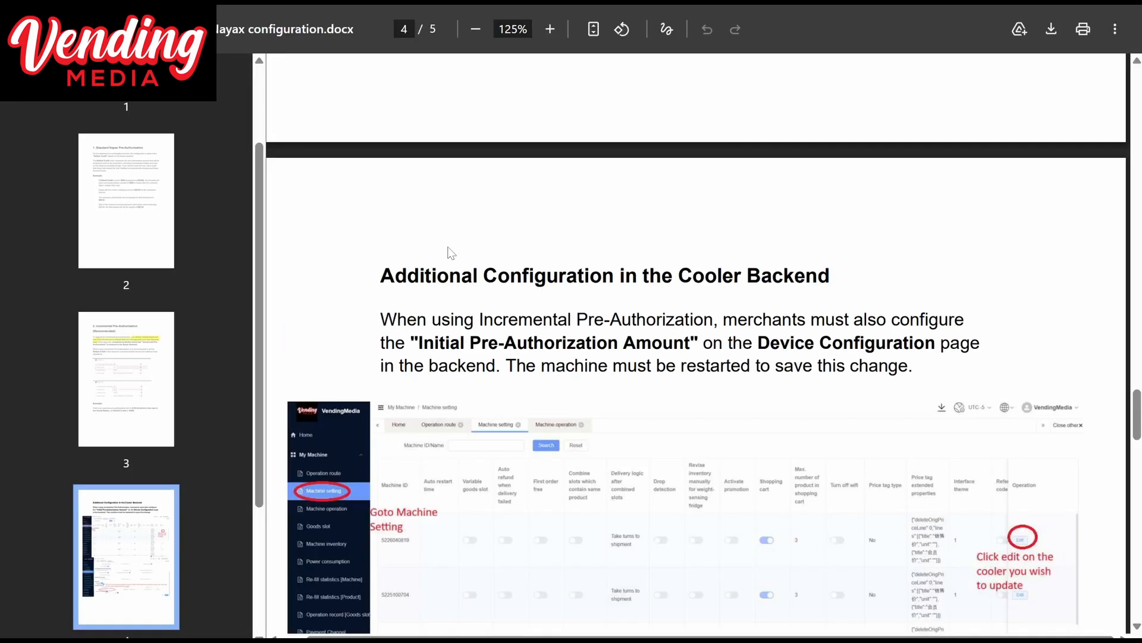
Step: In the Nayax configuration document, read the Additional Configuration in the Cooler Backend section and highlight the Initial Pre-Authorization Amount instruction
{"action": "scroll", "coordinate": [697, 345], "scroll_direction": "down", "scroll_amount": 4}
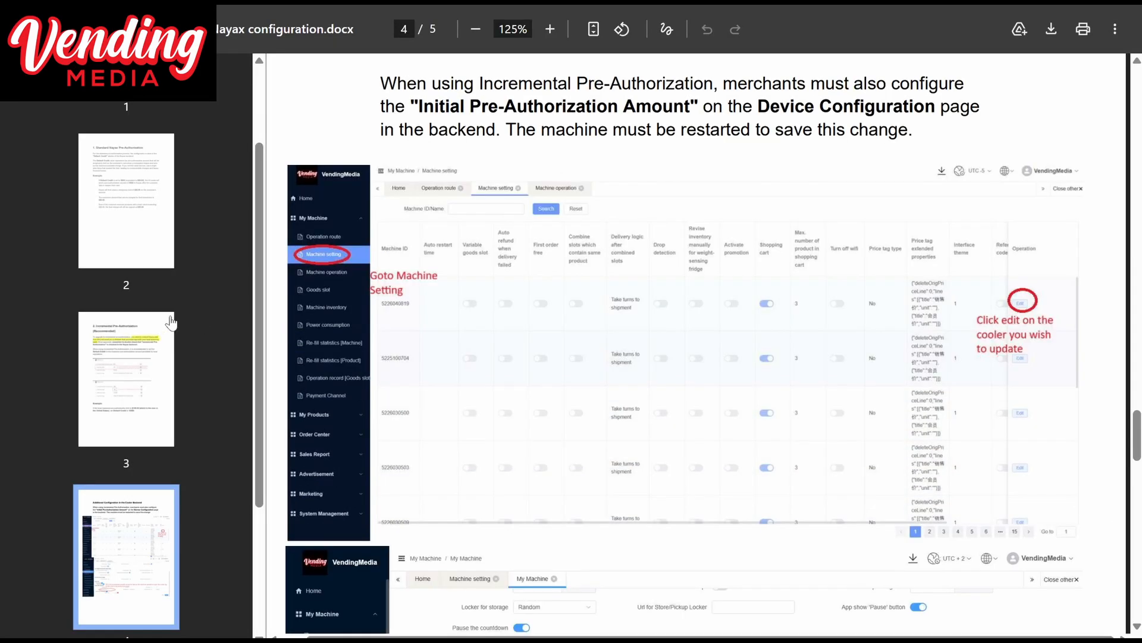
{"action": "scroll", "coordinate": [187, 307], "scroll_direction": "down", "scroll_amount": 3}
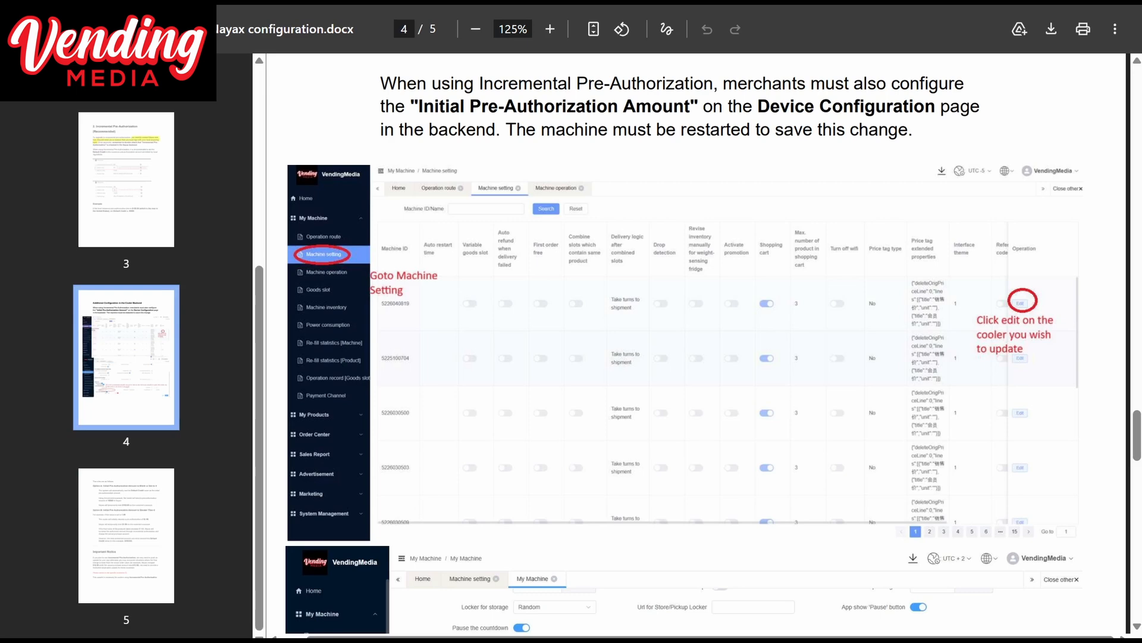
{"action": "scroll", "coordinate": [361, 204], "scroll_direction": "up", "scroll_amount": 4}
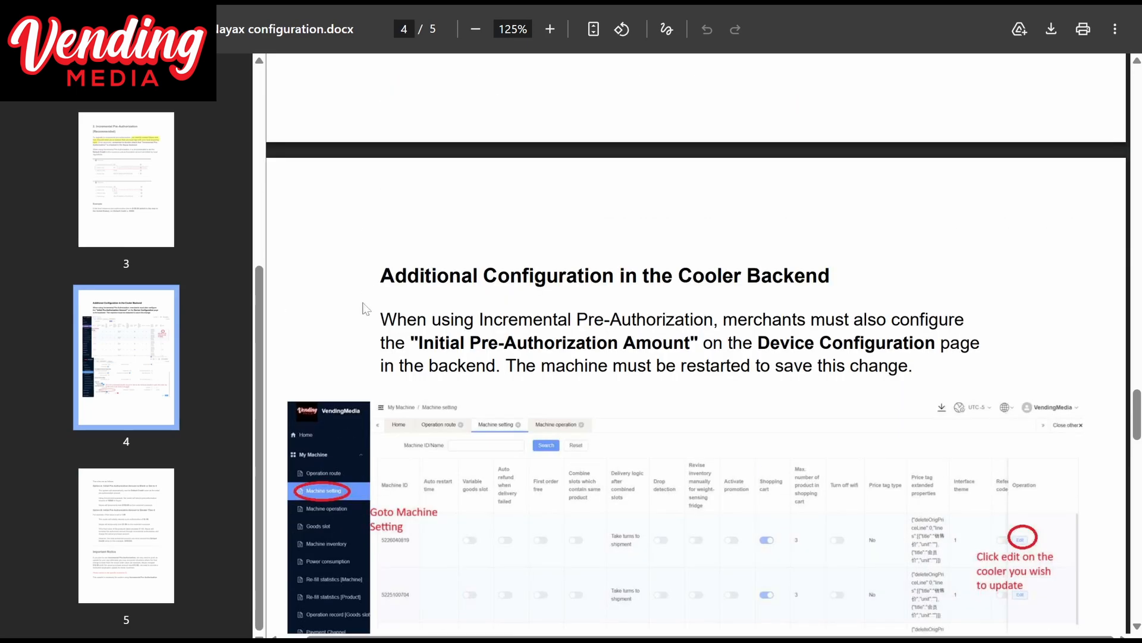
{"action": "left_click_drag", "start_coordinate": [364, 308], "coordinate": [982, 344]}
{"action": "left_click", "coordinate": [952, 373]}
{"action": "scroll", "coordinate": [365, 300], "scroll_direction": "down", "scroll_amount": 4}
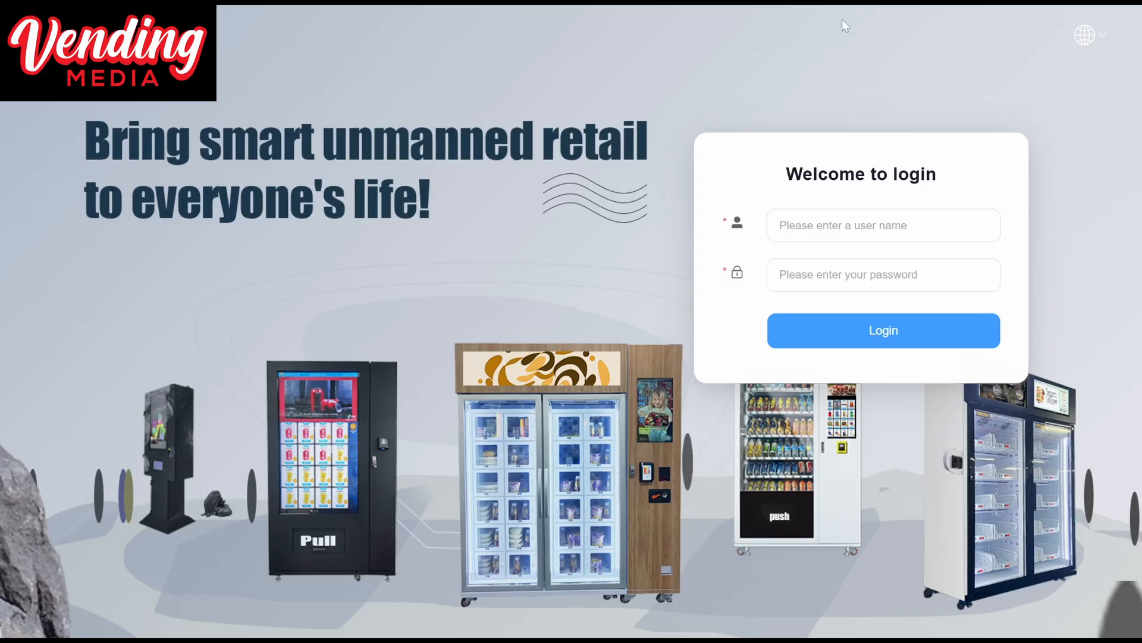
Step: Switch to the cooler backend and log in with the user name and account password
{"action": "left_click", "coordinate": [877, 232]}
{"action": "left_click", "coordinate": [794, 319]}
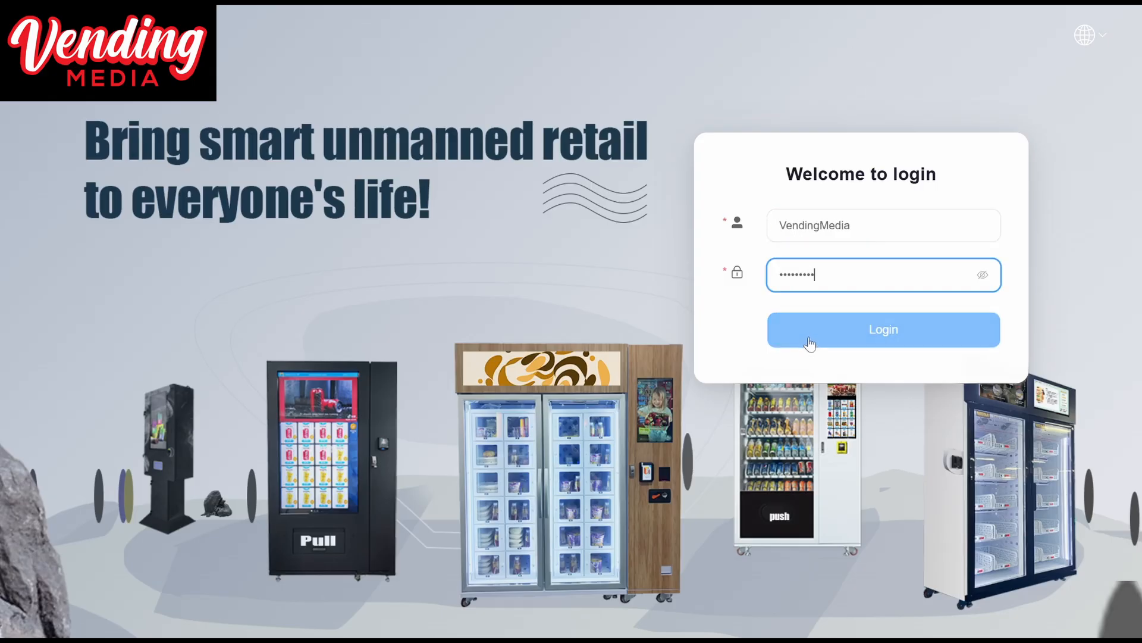
{"action": "left_click", "coordinate": [809, 344]}
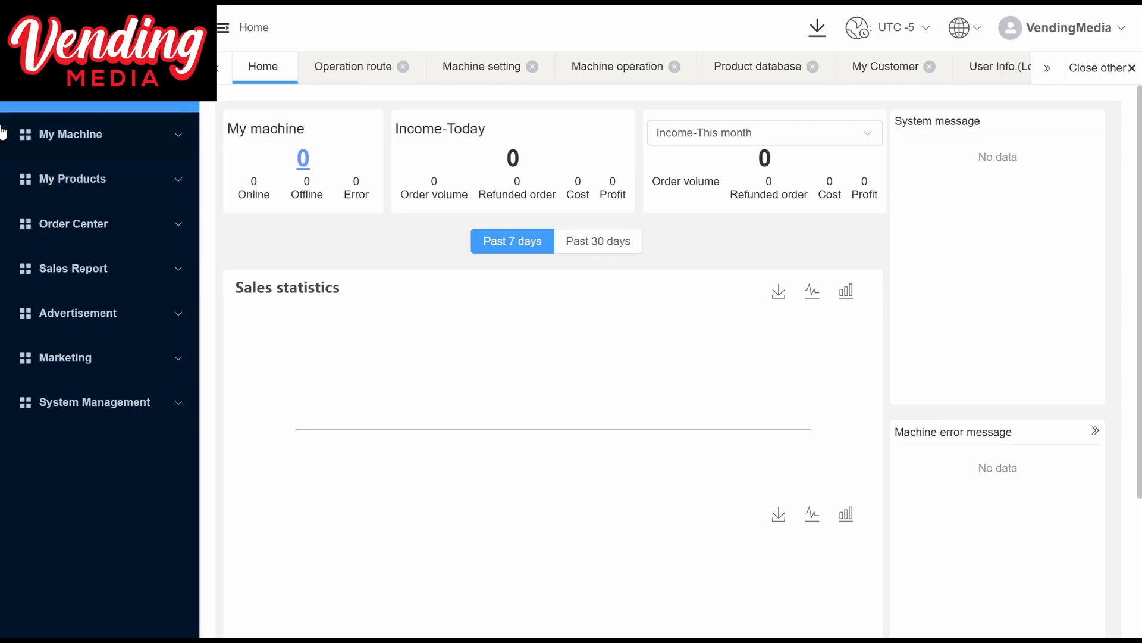
{"action": "left_click", "coordinate": [65, 134]}
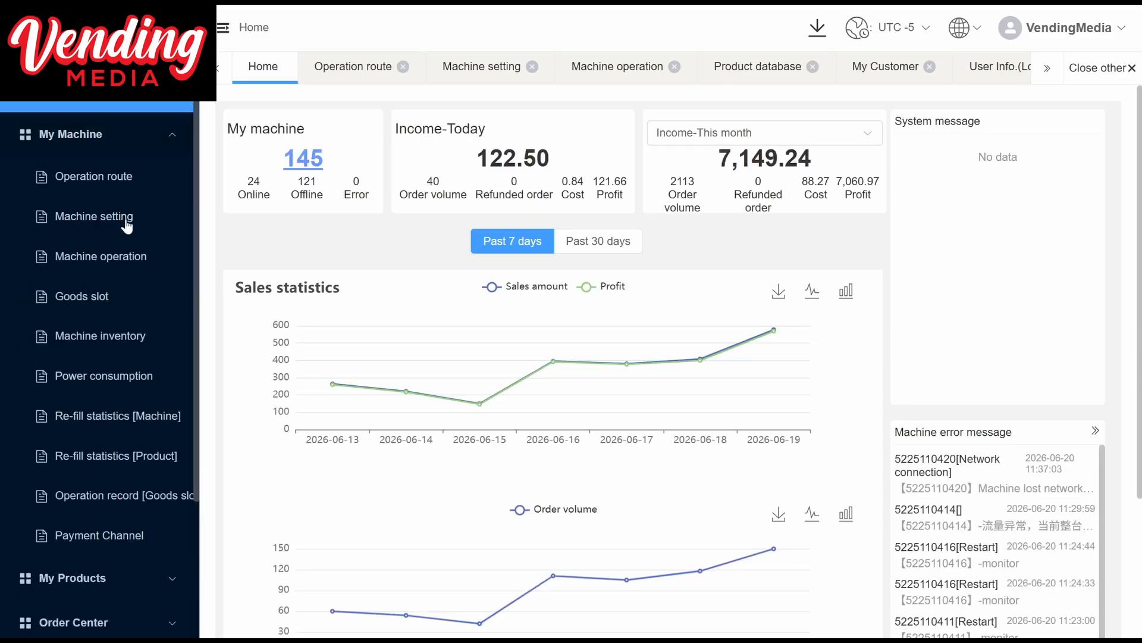
{"action": "left_click", "coordinate": [124, 221]}
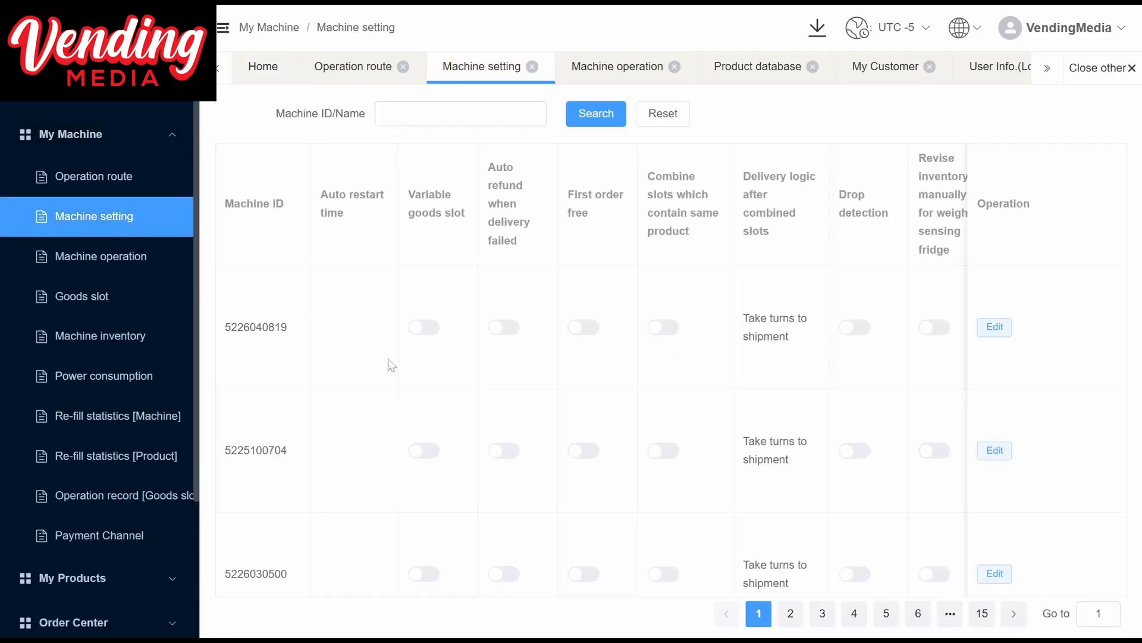
{"action": "scroll", "coordinate": [320, 351], "scroll_direction": "down", "scroll_amount": 5}
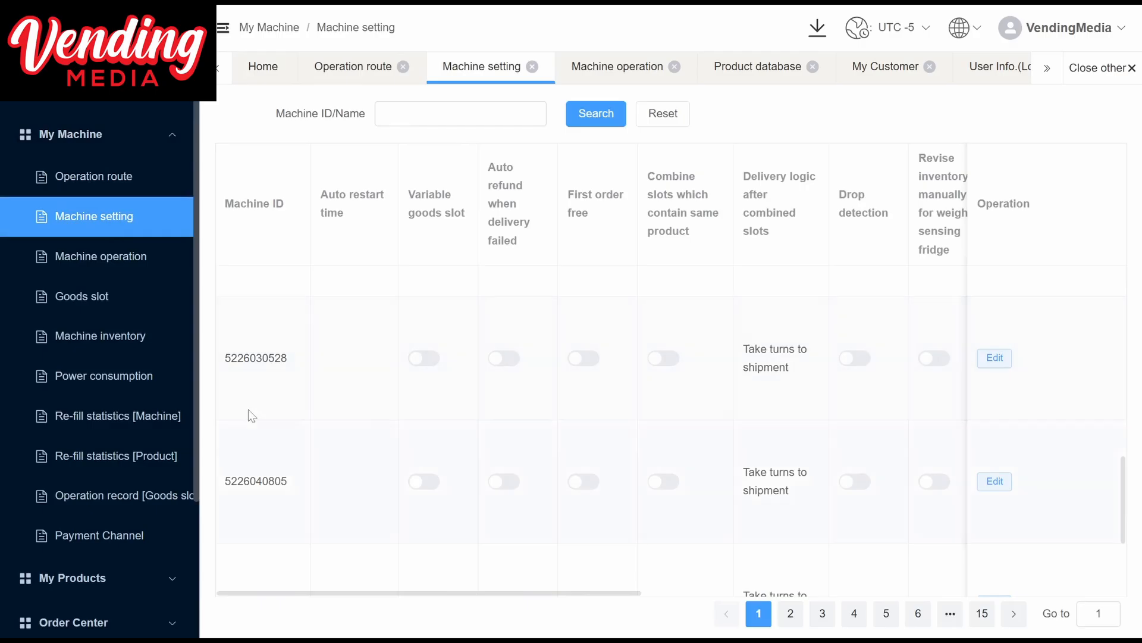
{"action": "left_click_drag", "start_coordinate": [290, 362], "coordinate": [190, 353]}
{"action": "scroll", "coordinate": [284, 359], "scroll_direction": "up", "scroll_amount": 6}
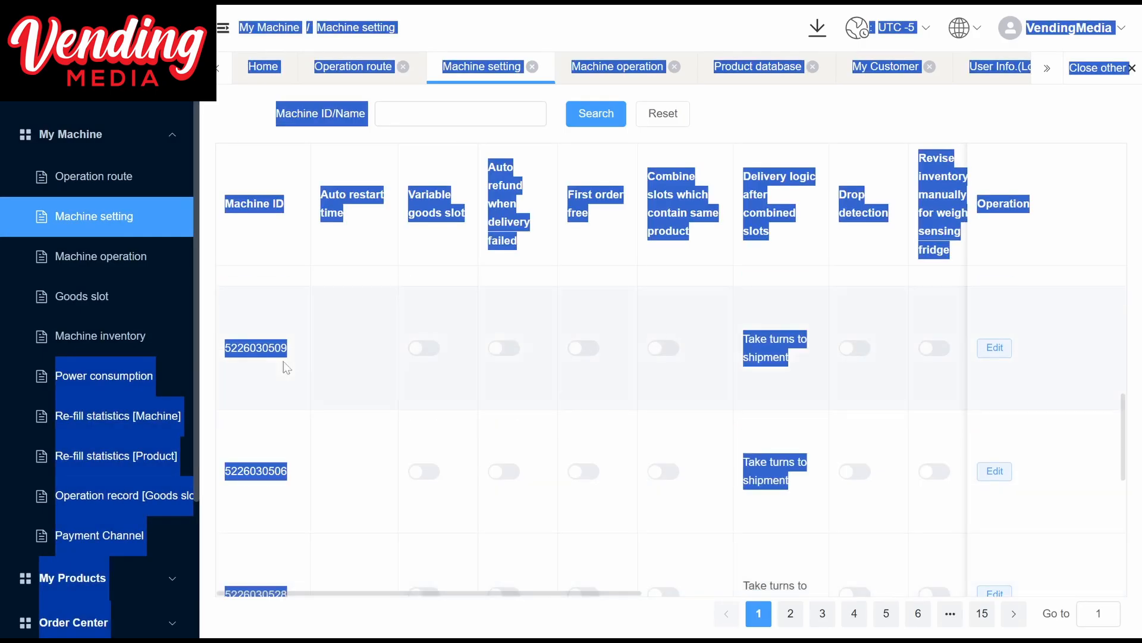
{"action": "left_click", "coordinate": [492, 320]}
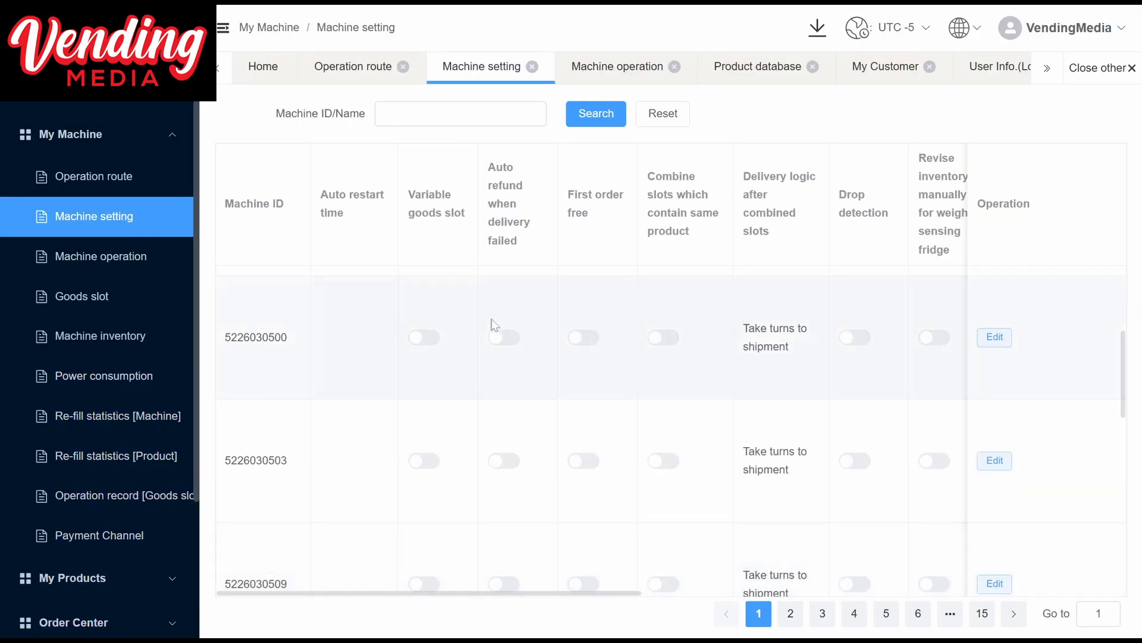
{"action": "left_click", "coordinate": [995, 336]}
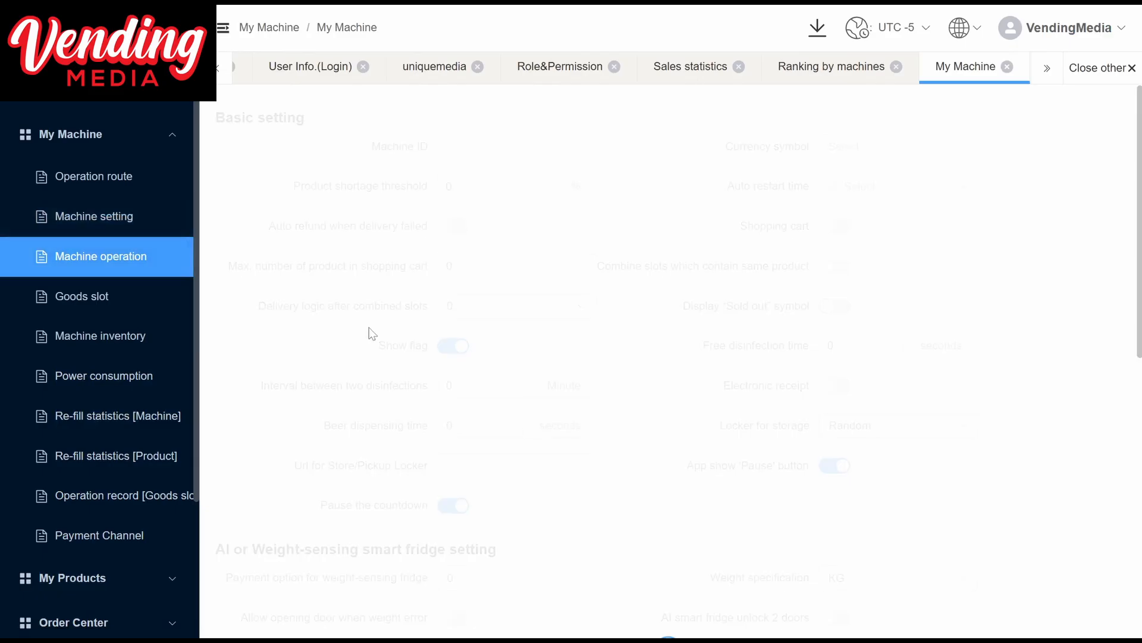
Step: Set the Pre-authorization amount to 5 in the machine's Adyen POS information section
{"action": "scroll", "coordinate": [238, 327], "scroll_direction": "down", "scroll_amount": 7}
{"action": "scroll", "coordinate": [236, 319], "scroll_direction": "down", "scroll_amount": 2}
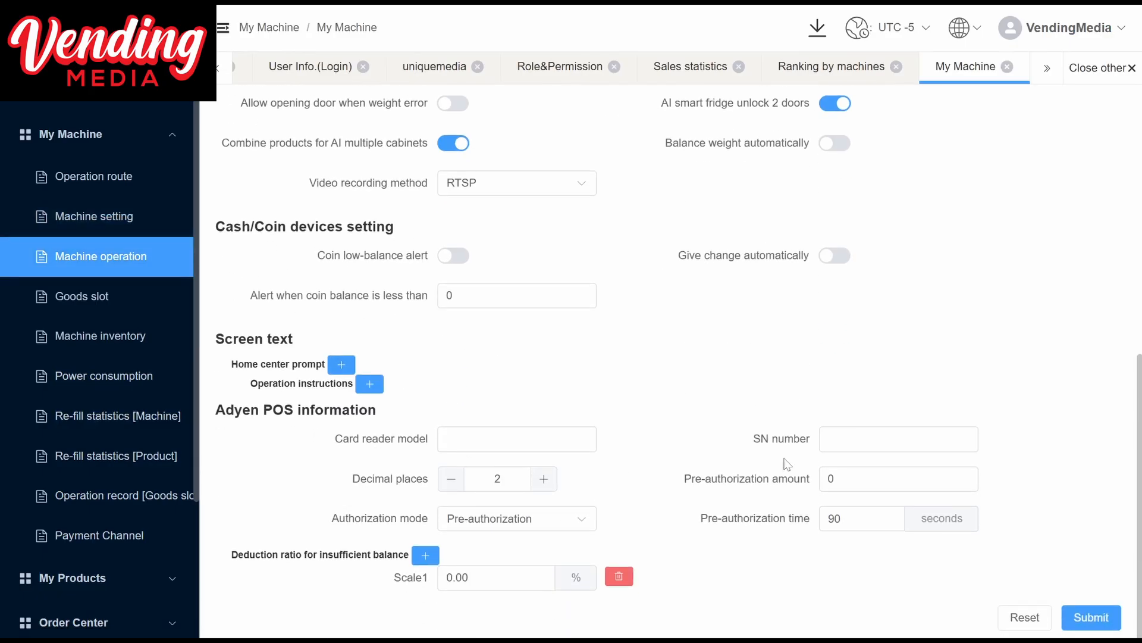
{"action": "left_click_drag", "start_coordinate": [215, 412], "coordinate": [463, 411]}
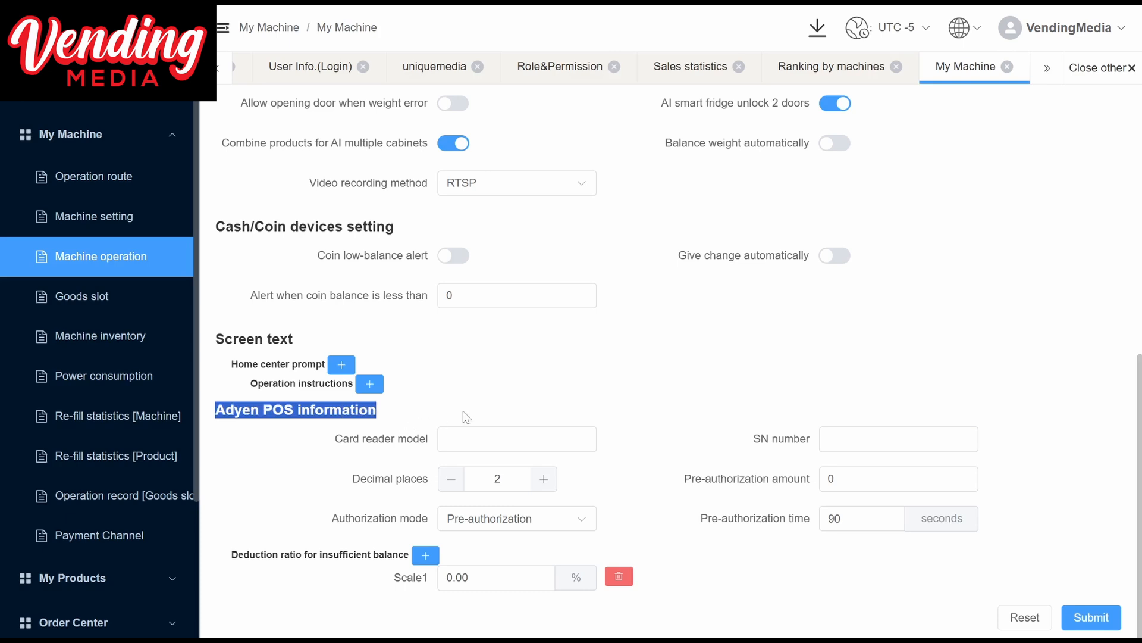
{"action": "left_click", "coordinate": [639, 390]}
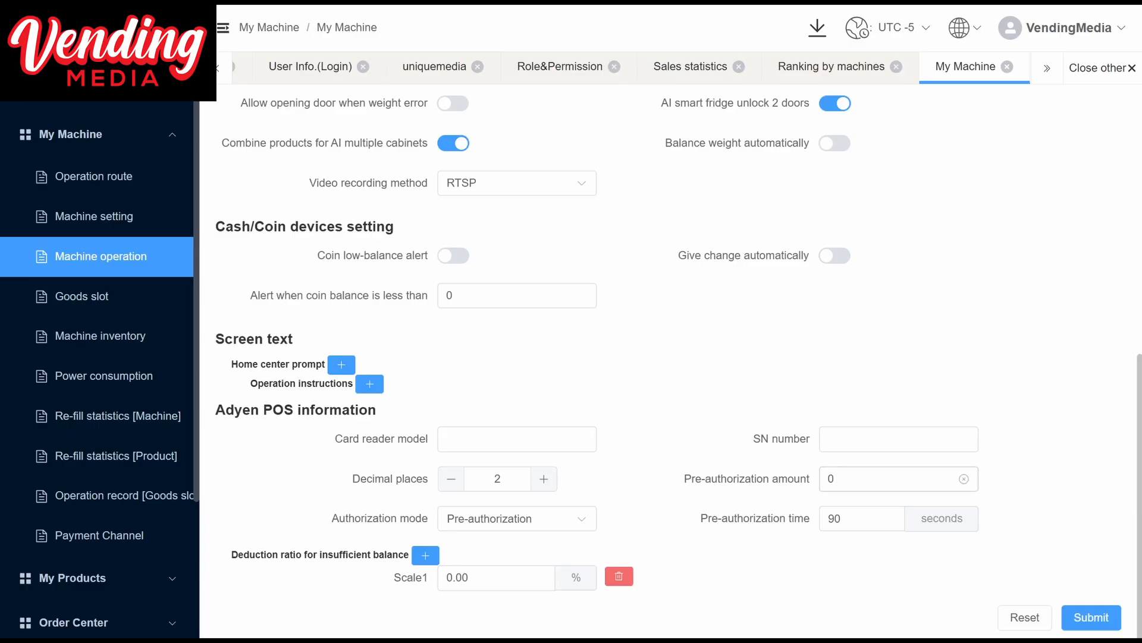
{"action": "double_click", "coordinate": [830, 479]}
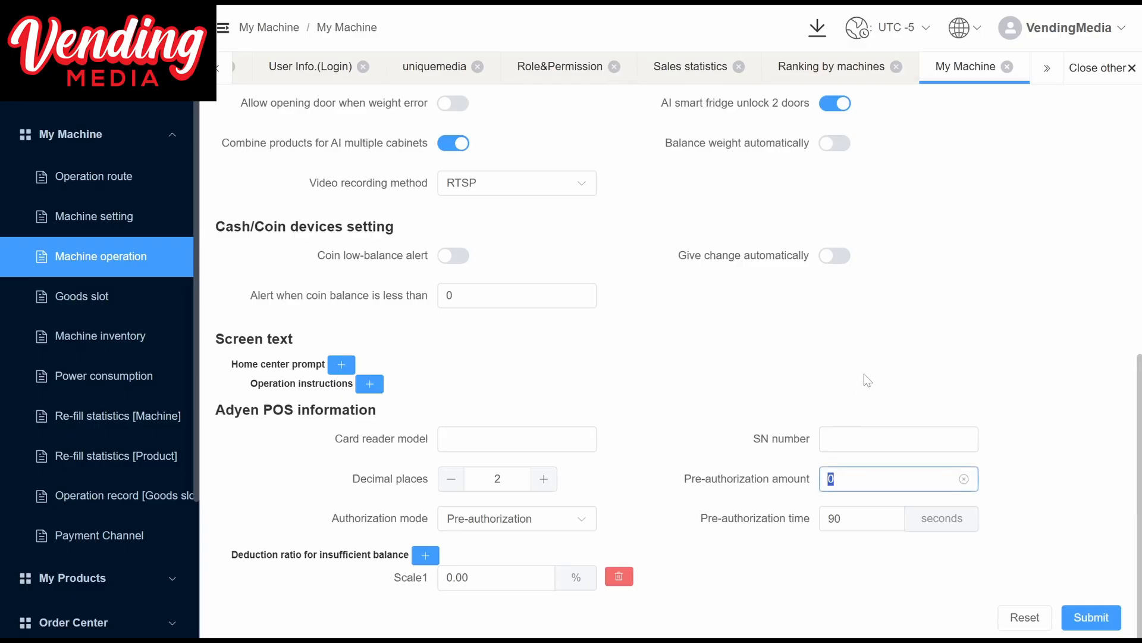
{"action": "type", "text": "5"}
{"action": "left_click", "coordinate": [965, 353]}
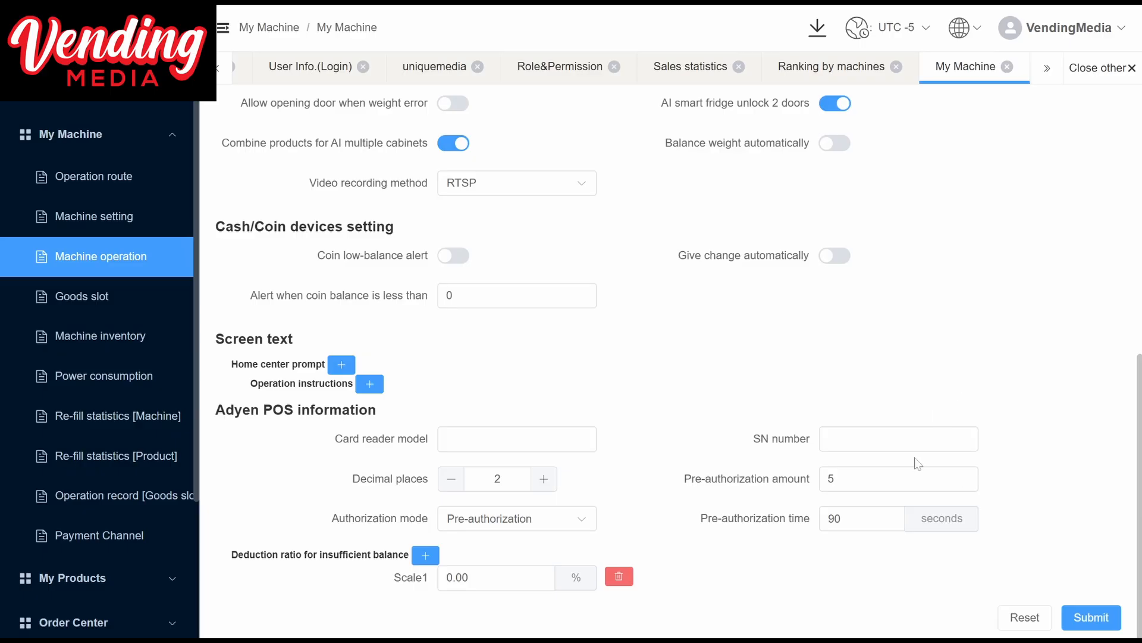
Step: Check the entered Pre-authorization amount and submit the machine's settings
{"action": "left_click_drag", "start_coordinate": [841, 476], "coordinate": [776, 493]}
{"action": "left_click", "coordinate": [679, 401]}
{"action": "left_click_drag", "start_coordinate": [854, 479], "coordinate": [817, 477]}
{"action": "left_click", "coordinate": [573, 352]}
{"action": "left_click", "coordinate": [1091, 617]}
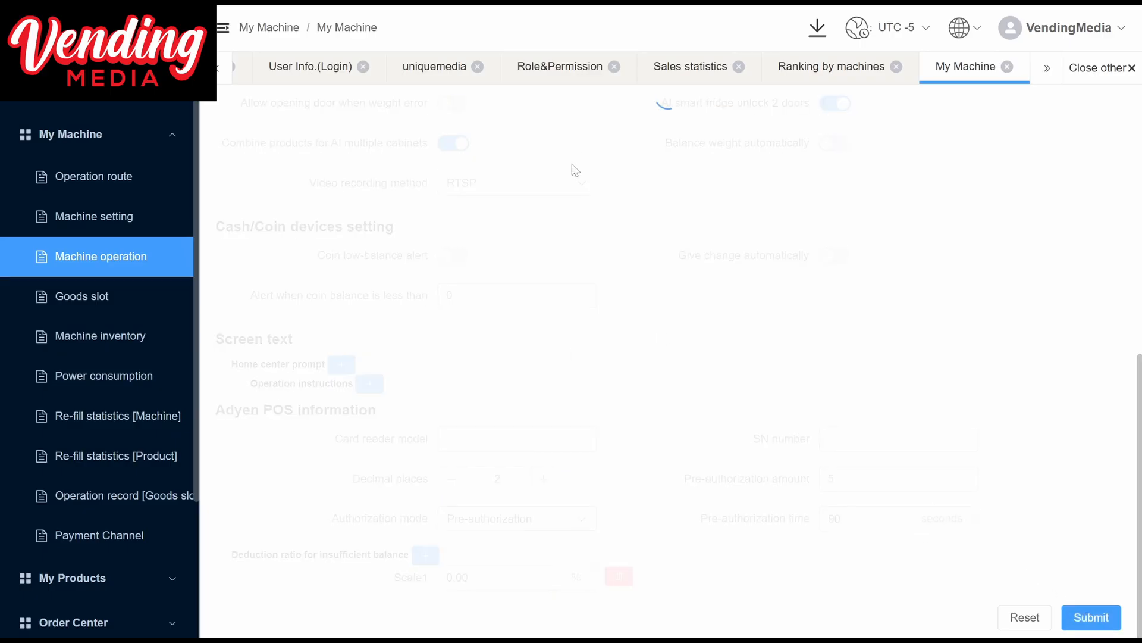
{"action": "left_click_drag", "start_coordinate": [527, 31], "coordinate": [627, 32]}
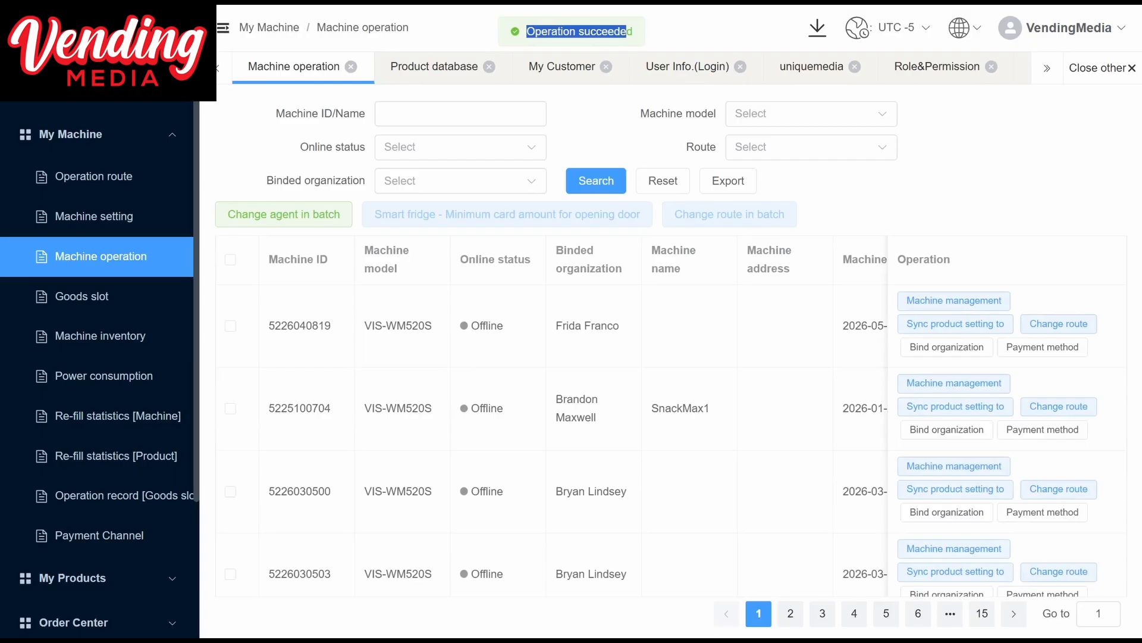